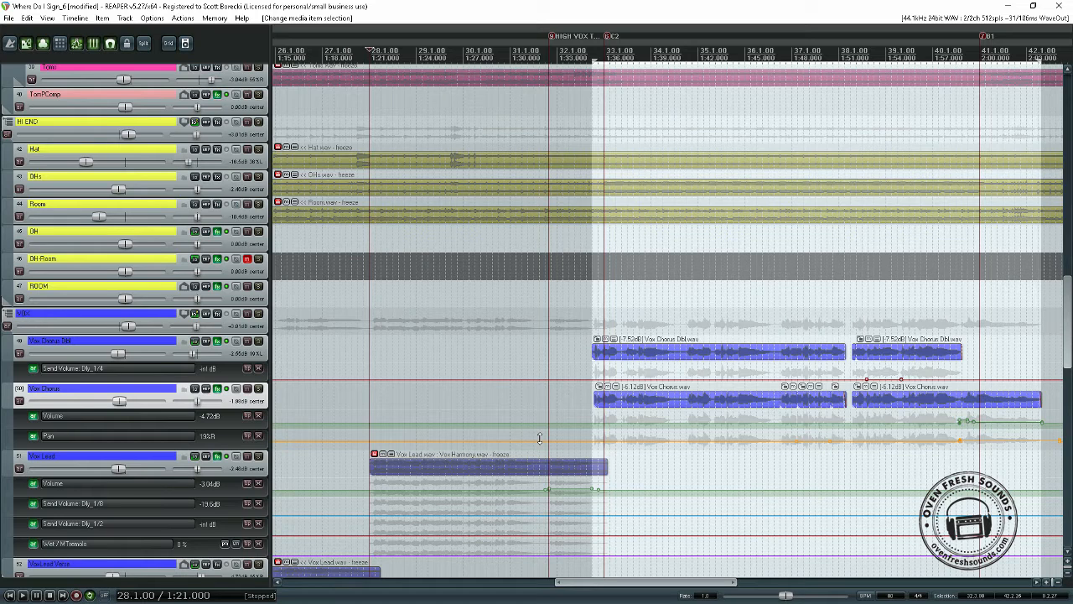
# - Play the song from bar 28 into the chorus and stop playback
pyautogui.press('space')
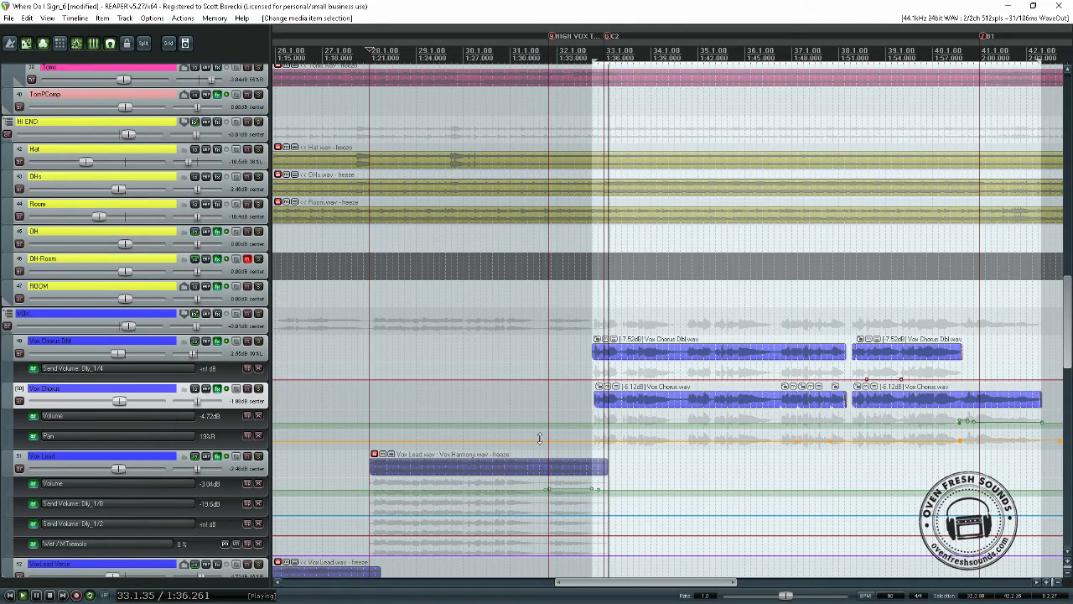
pyautogui.press('space')
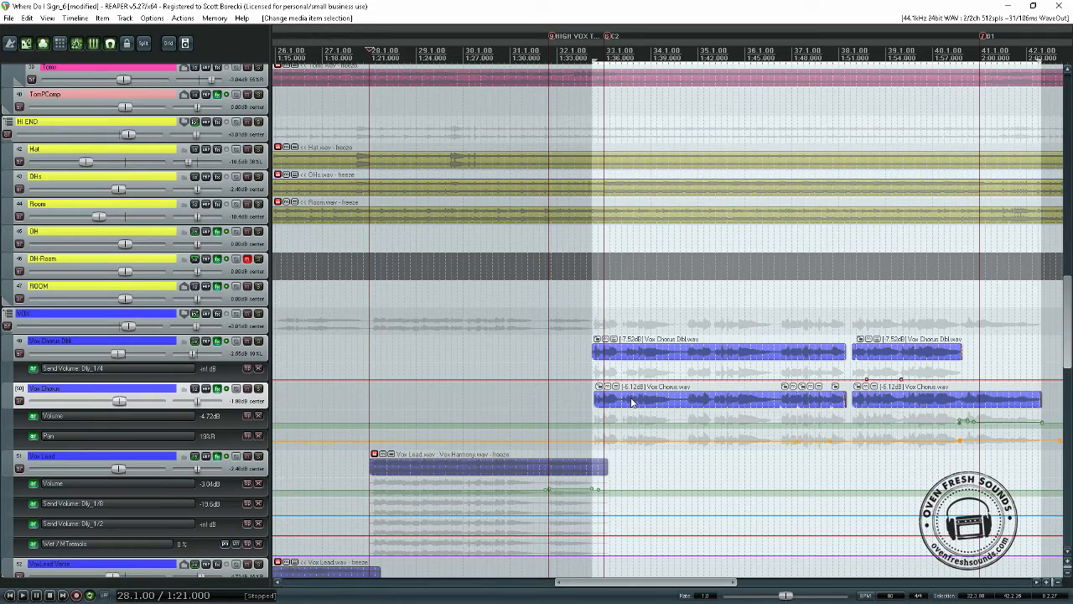
# - Examine the short split items on the Vox Chorus track around bars 36 to 38
pyautogui.click(789, 406)
pyautogui.scroll(3, 790, 405)
pyautogui.scroll(3, 897, 402)
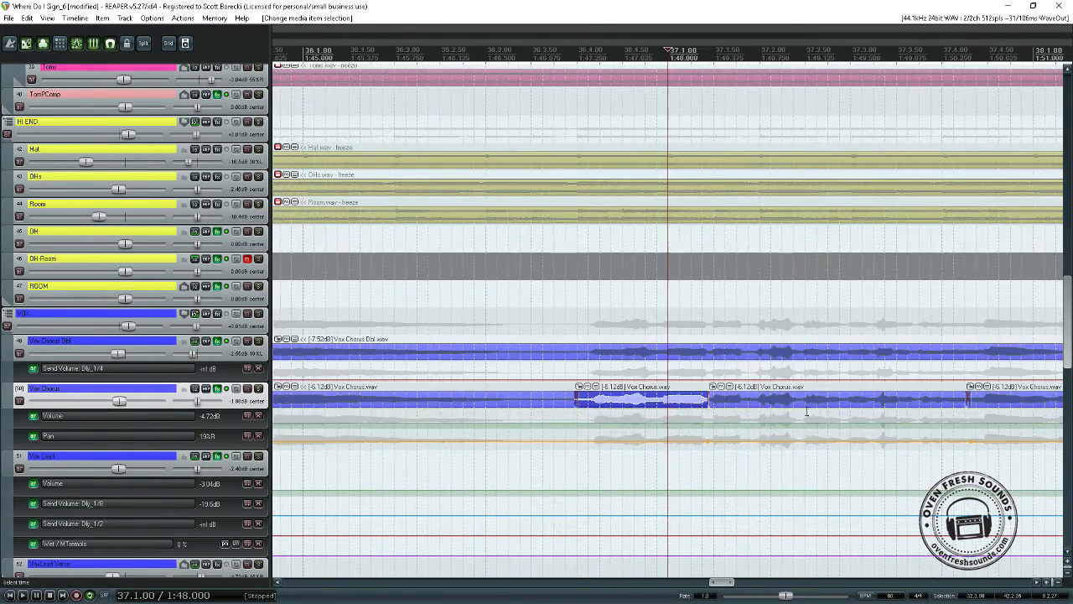
pyautogui.scroll(-1, 641, 410)
pyautogui.scroll(-1, 726, 409)
pyautogui.scroll(-1, 872, 399)
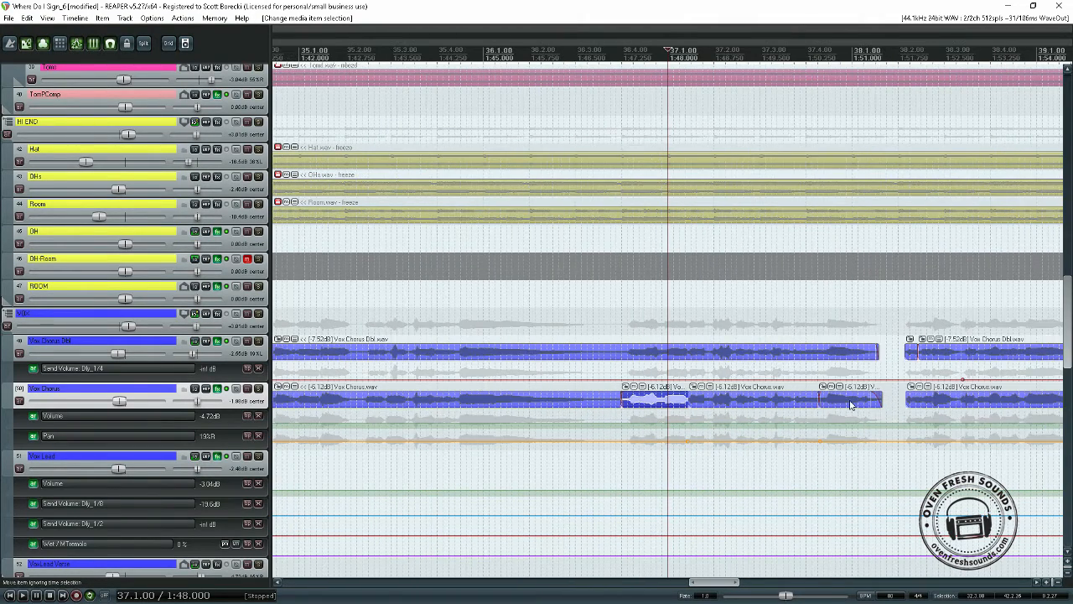
pyautogui.click(845, 403)
pyautogui.scroll(3, 846, 403)
pyautogui.scroll(-5, 849, 405)
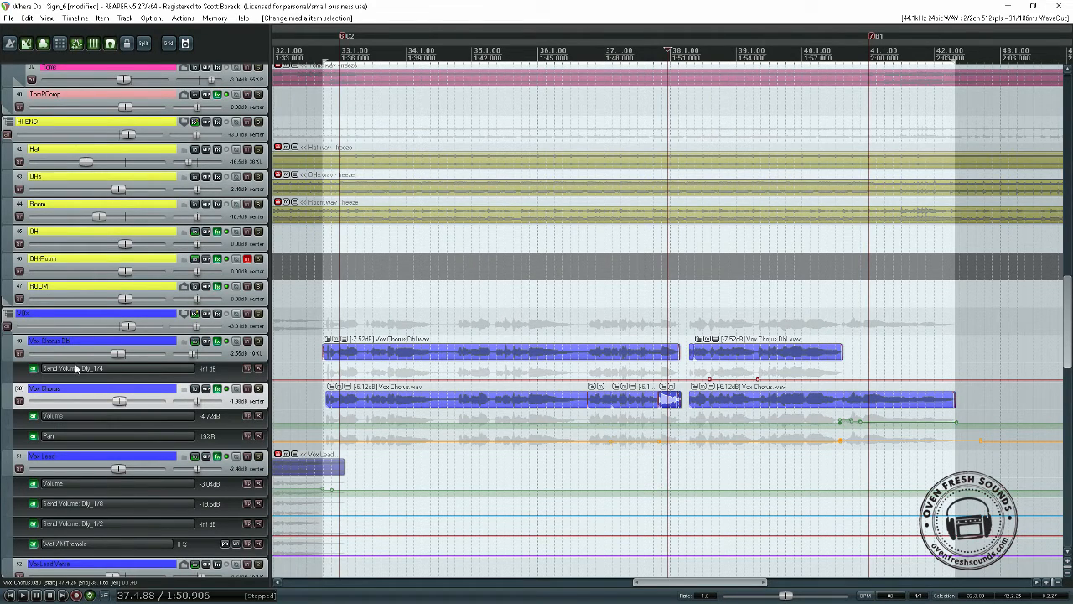
# - Enlarge the Vox Chorus Dbl track and bypass every effect in its chain except ReaTune
pyautogui.moveTo(77, 361); pyautogui.dragTo(77, 381)
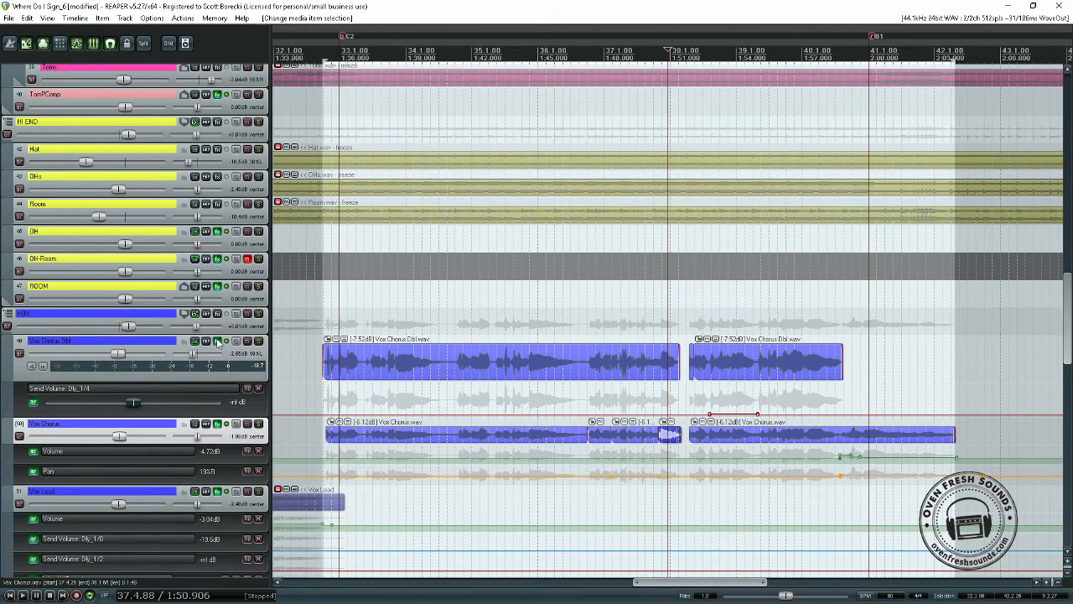
pyautogui.click(217, 342)
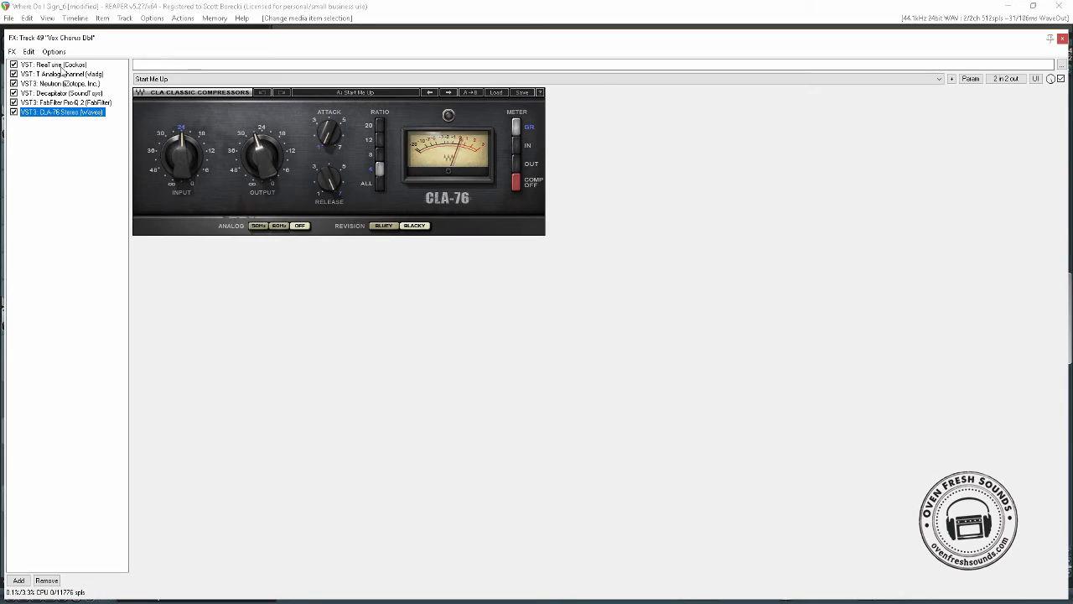
pyautogui.click(73, 66)
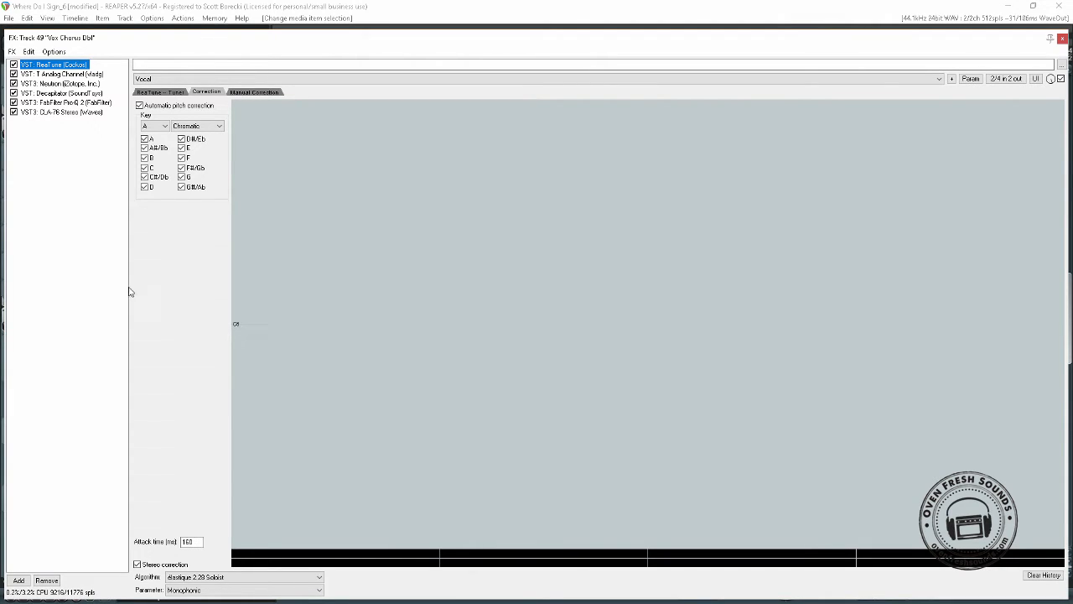
pyautogui.click(14, 74)
pyautogui.click(14, 83)
pyautogui.click(13, 93)
pyautogui.click(13, 103)
pyautogui.click(1062, 37)
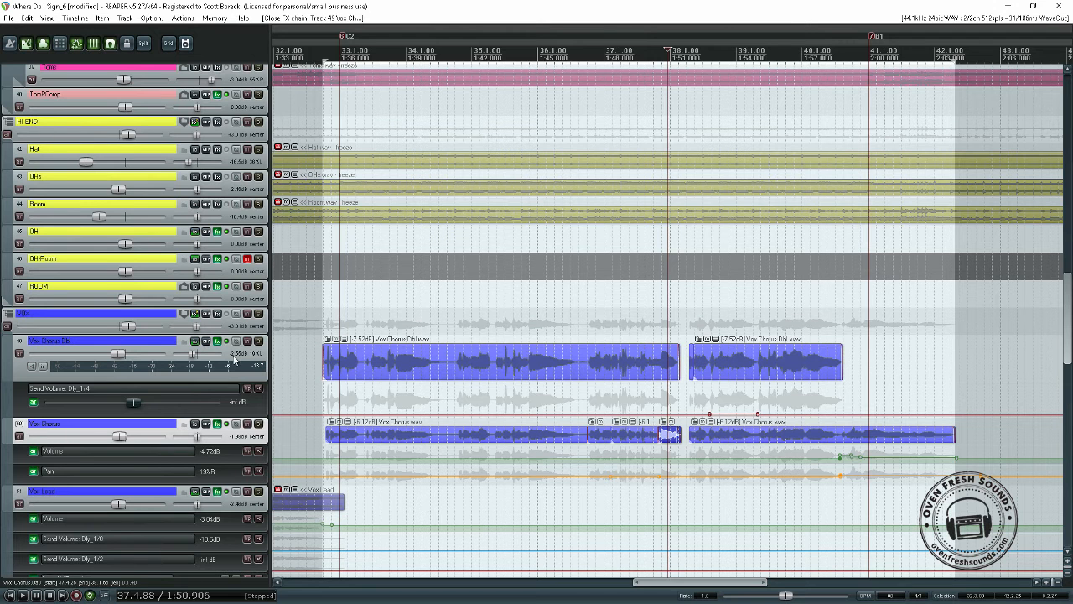
# - Solo the Vox Chorus Dbl track, set the time selection to its two items, and start playback
pyautogui.click(260, 341)
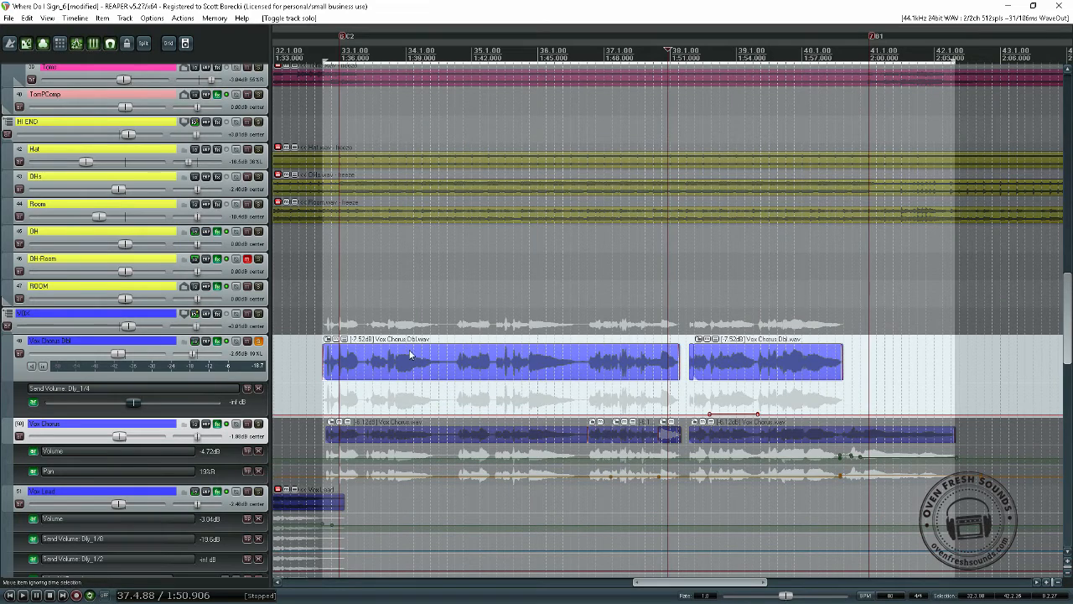
pyautogui.click(498, 370)
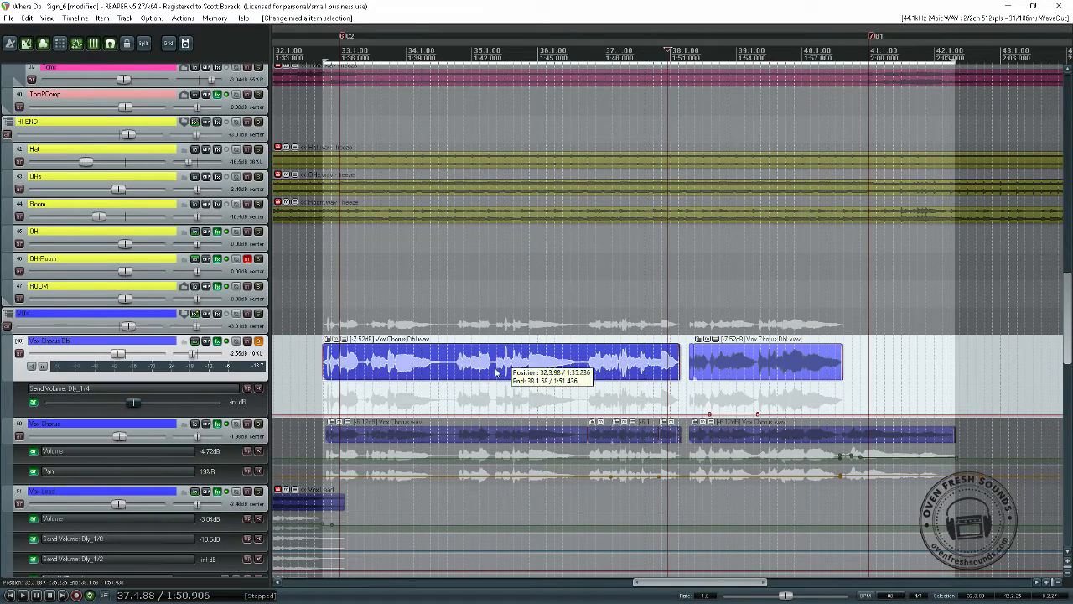
pyautogui.keyDown('shift'); pyautogui.click(743, 369); pyautogui.keyUp('shift')
pyautogui.press('t')
pyautogui.press('space')
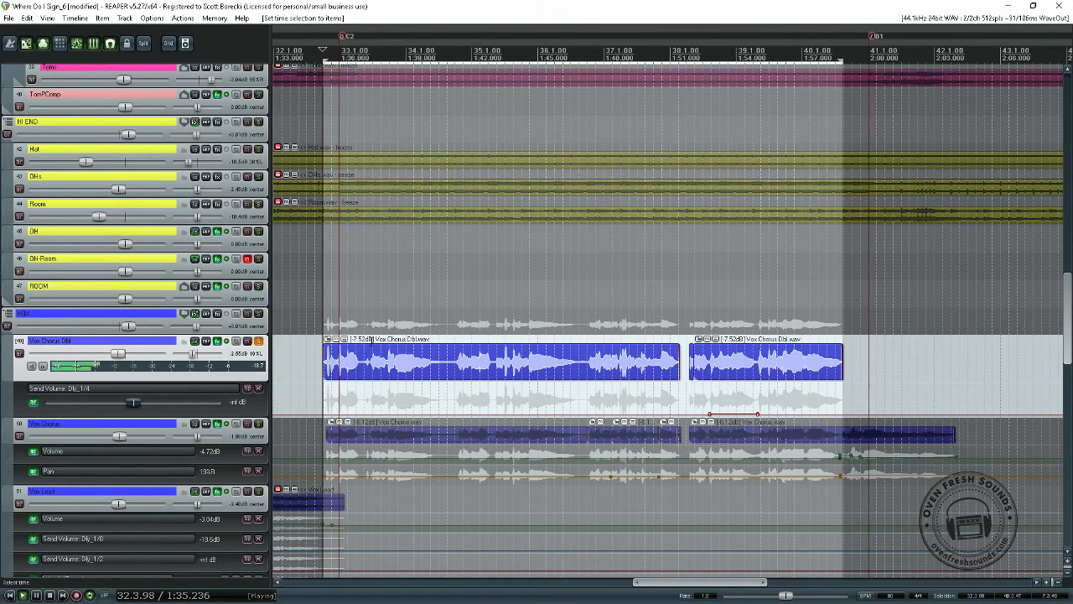
# - Examine ReaTune's manual and automatic pitch correction views on the Vox Chorus Dbl track during playback
pyautogui.click(216, 341)
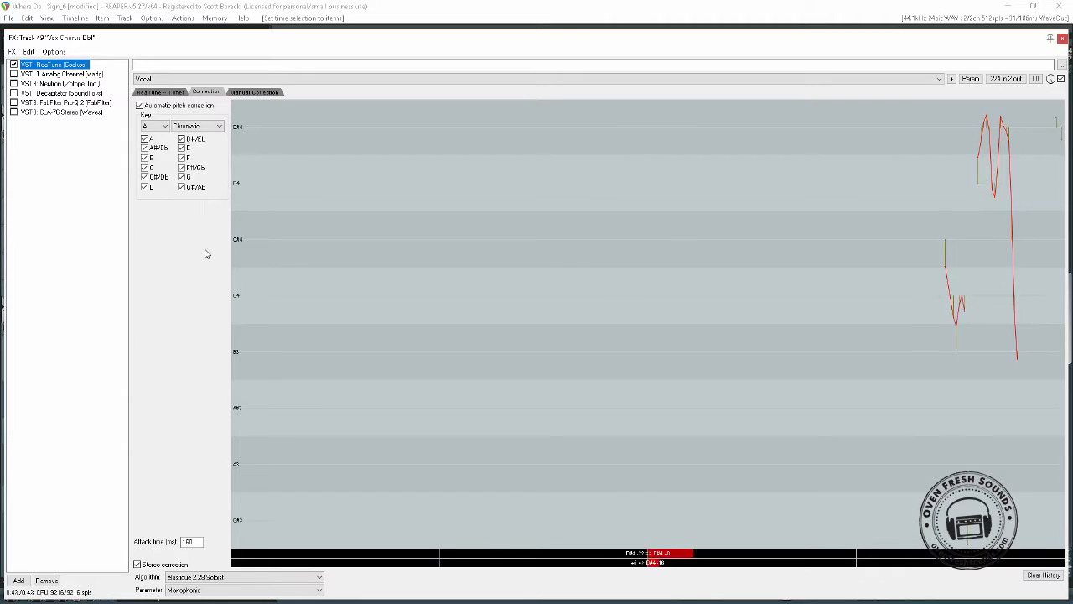
pyautogui.click(253, 90)
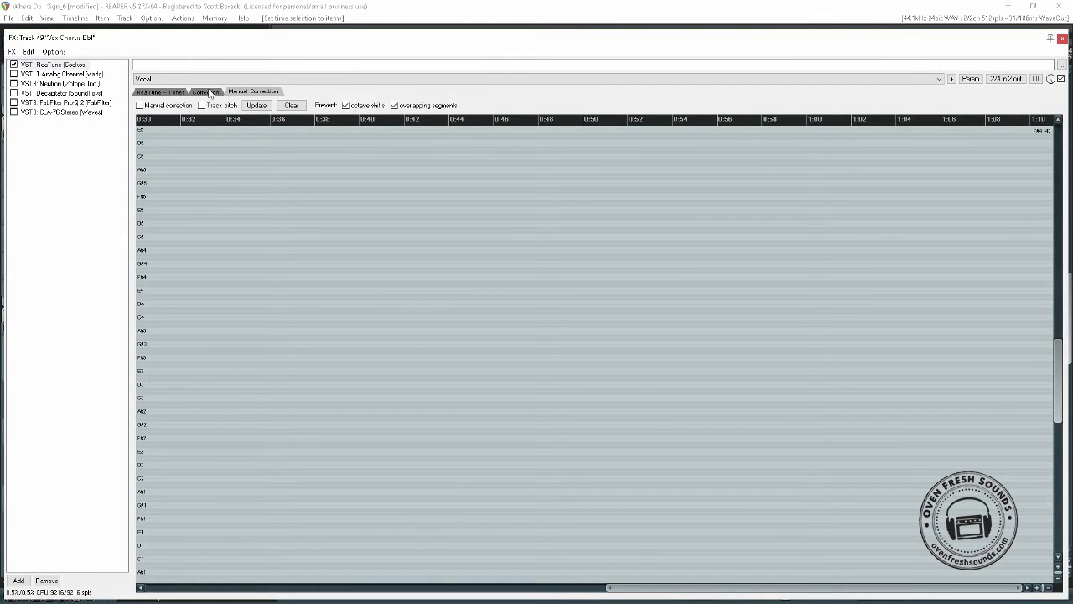
pyautogui.click(210, 92)
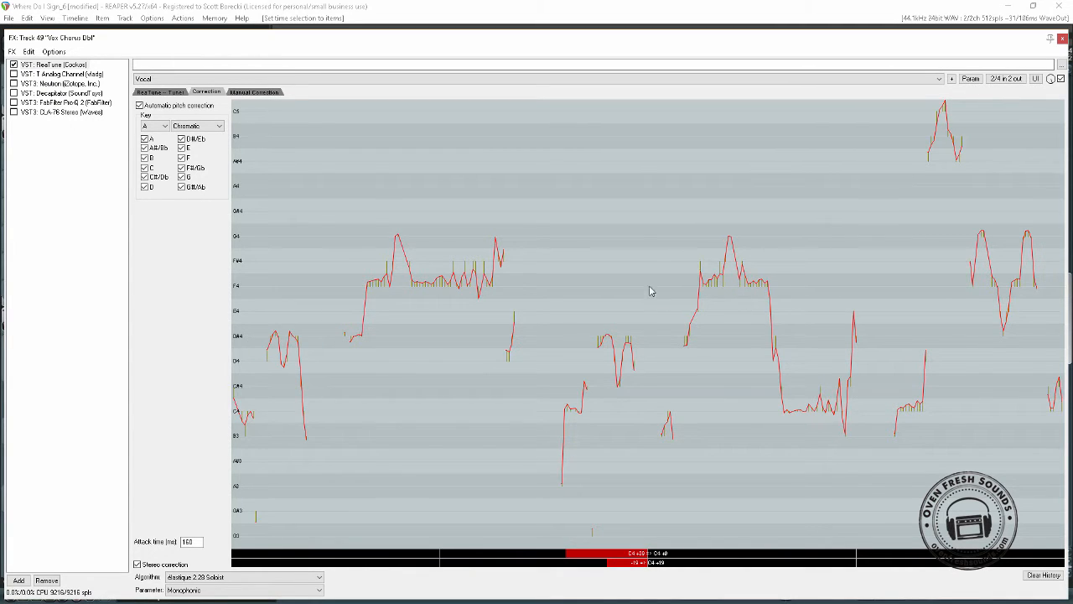
# - Re-enable T Analog Channel and Neutron in the Vox Chorus Dbl effects chain
pyautogui.click(13, 73)
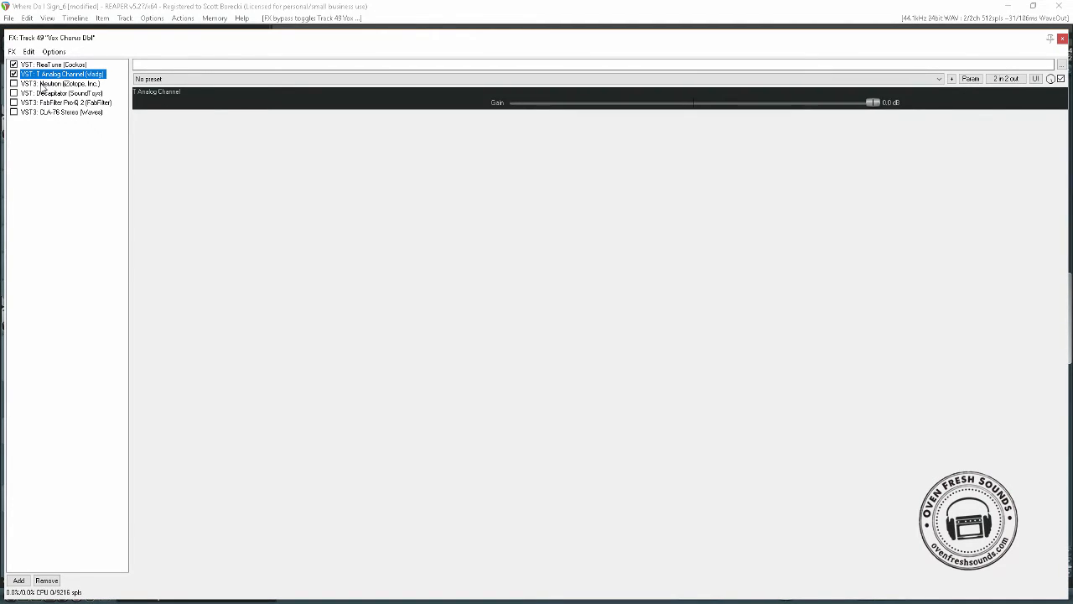
pyautogui.click(26, 83)
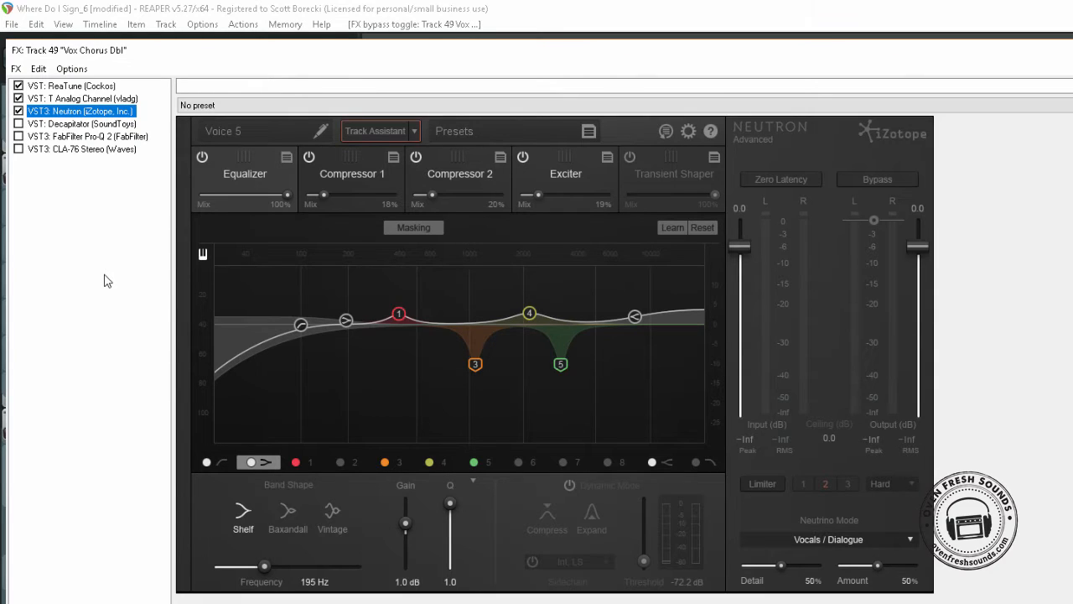
# - Review Neutron's Track Assistant options, choosing Aggressive mode and checking the preset choice
pyautogui.click(418, 130)
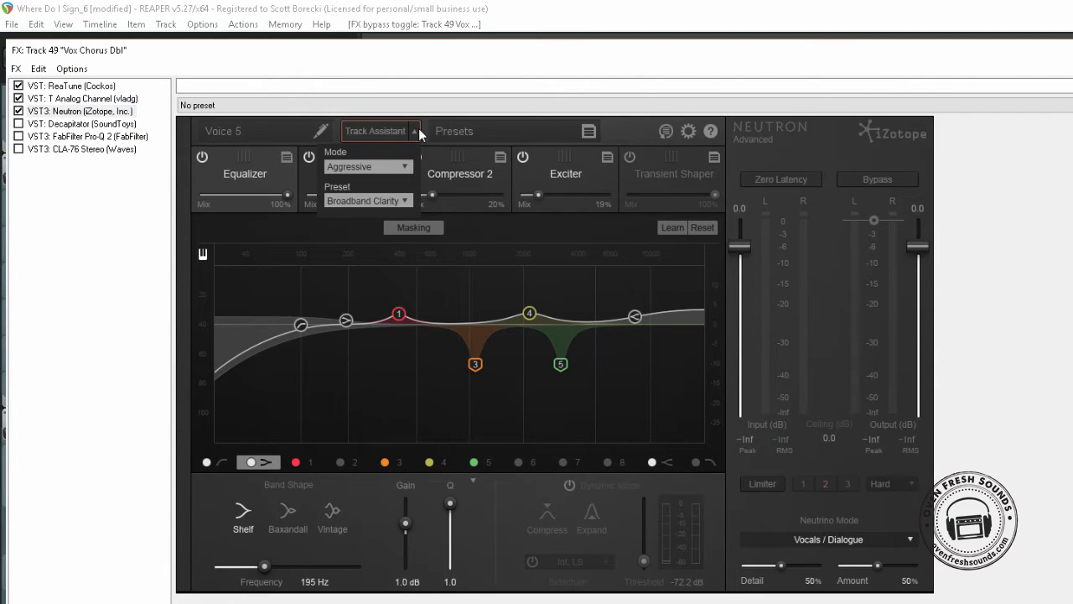
pyautogui.click(369, 165)
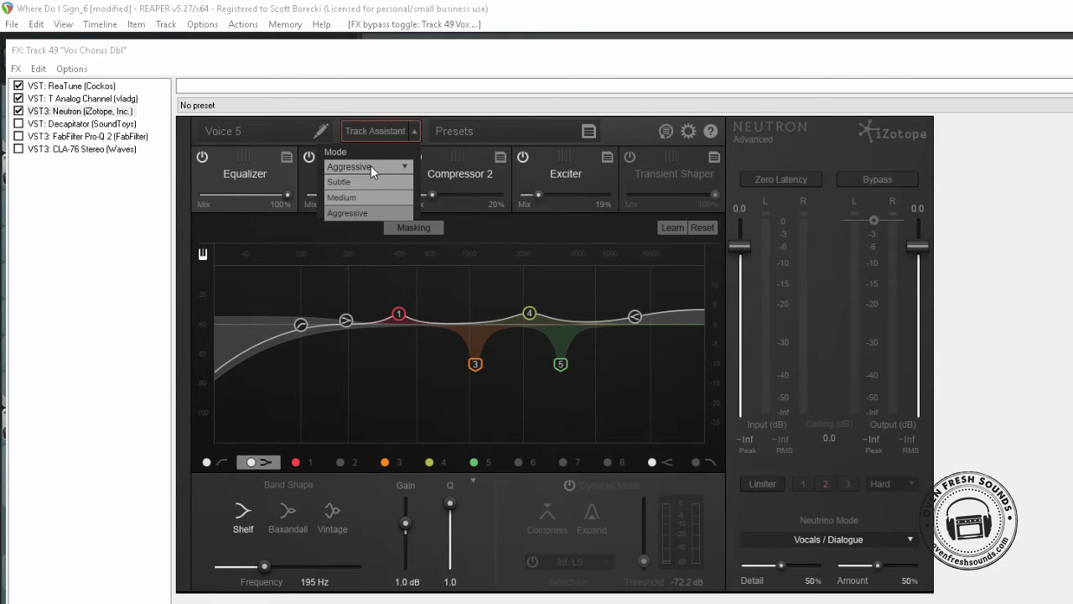
pyautogui.click(381, 213)
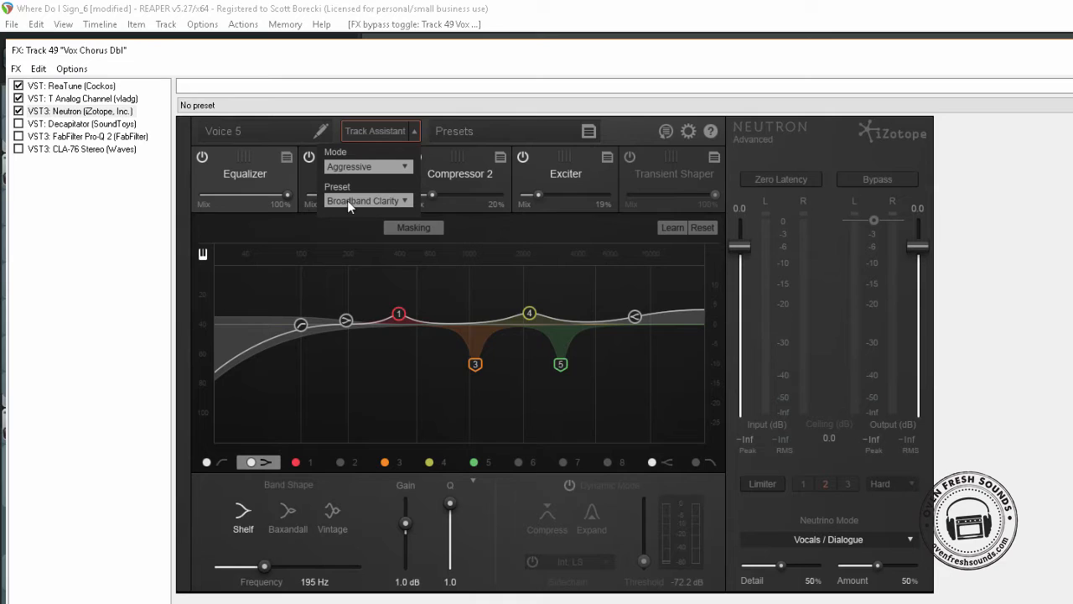
pyautogui.click(382, 201)
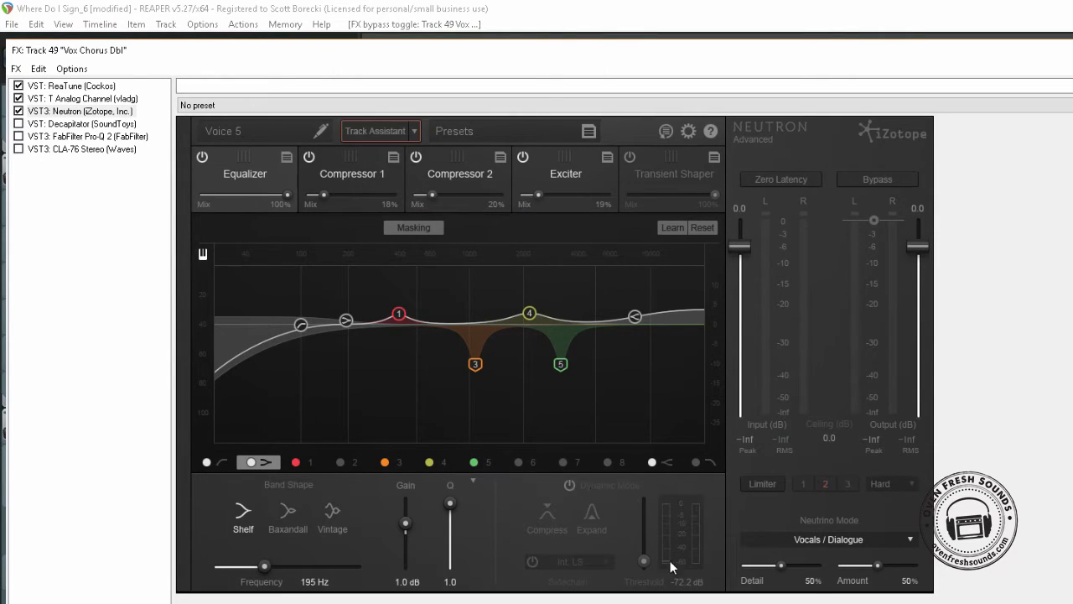
# - Play the vocal double and compare its sound with Neutron bypassed and enabled
pyautogui.press('space')
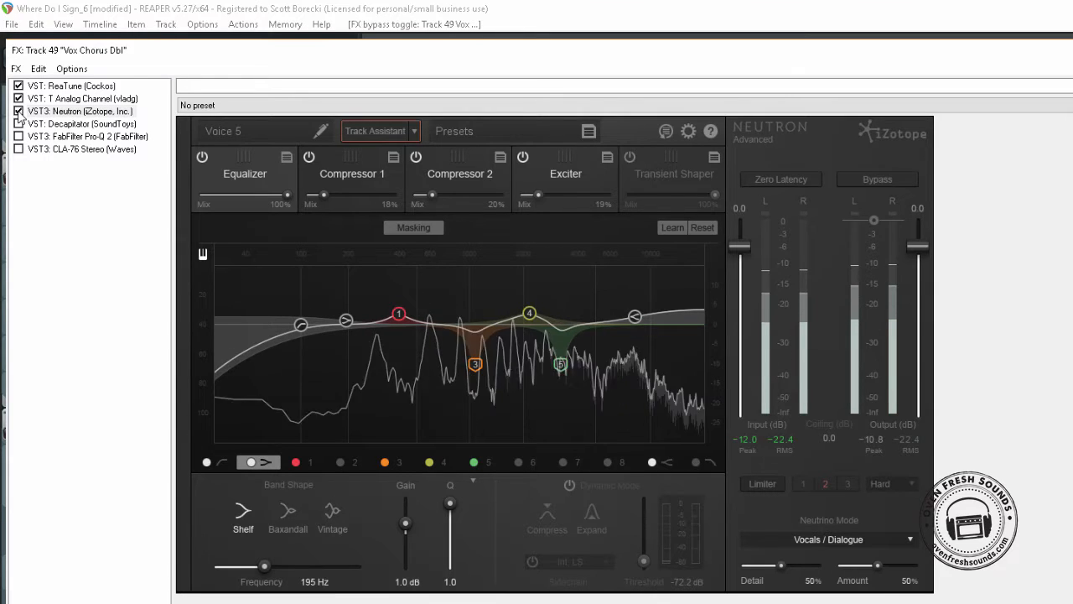
pyautogui.click(18, 111)
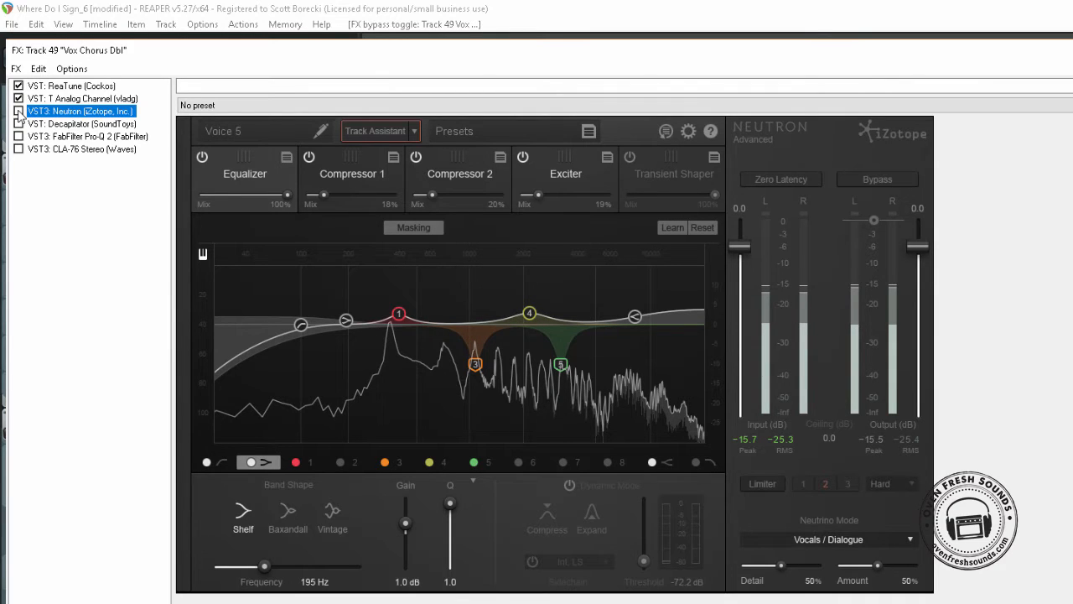
pyautogui.click(19, 110)
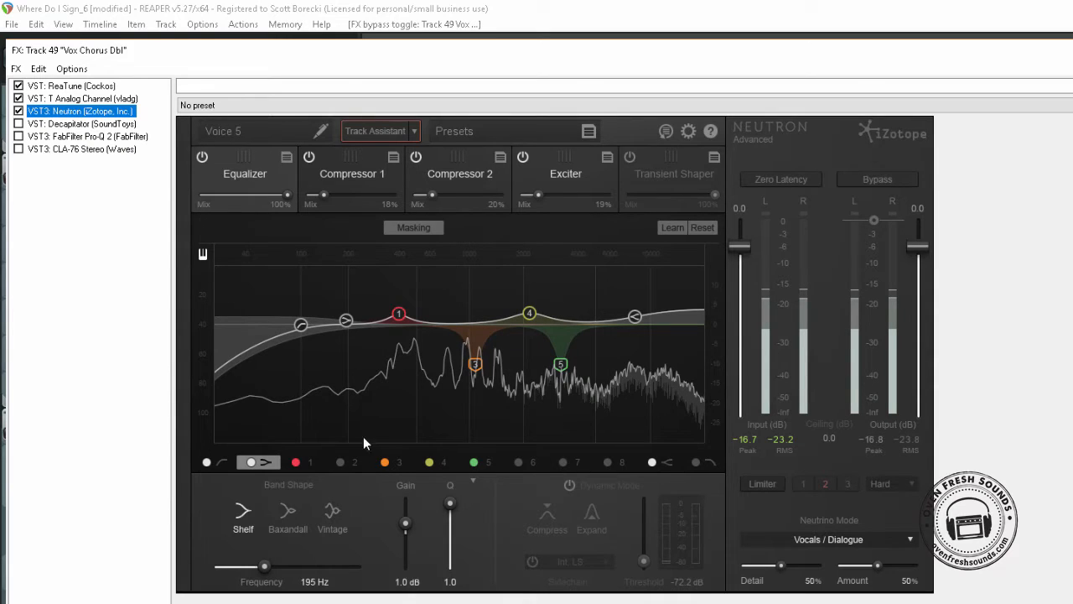
# - Inspect the settings of Neutron's equalizer bands, from the high-pass and low shelf through bands 1, 3, 4, 5 and the high shelf
pyautogui.click(474, 363)
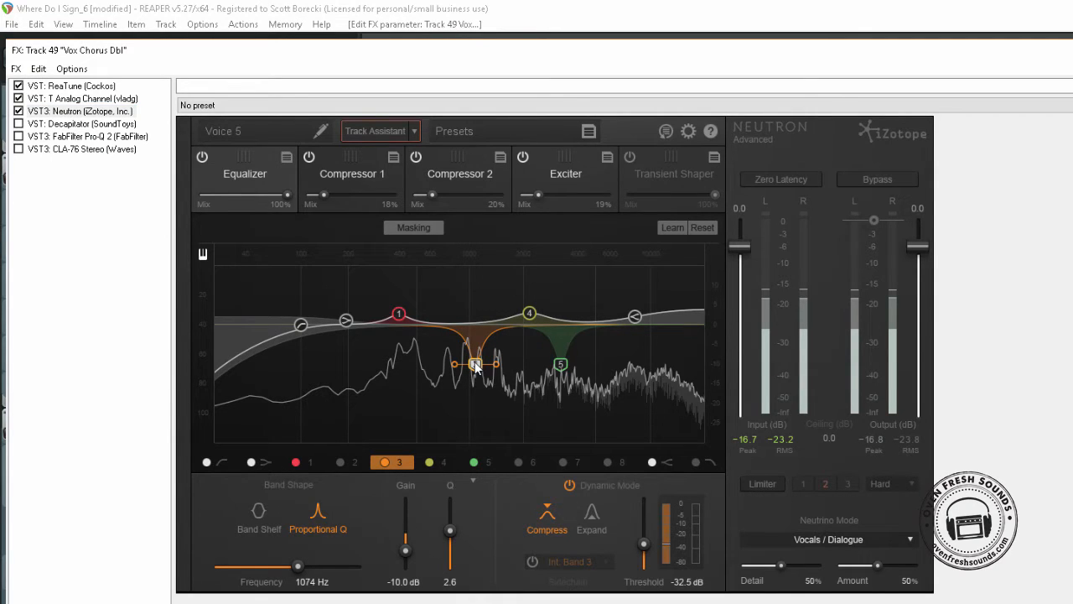
pyautogui.click(563, 362)
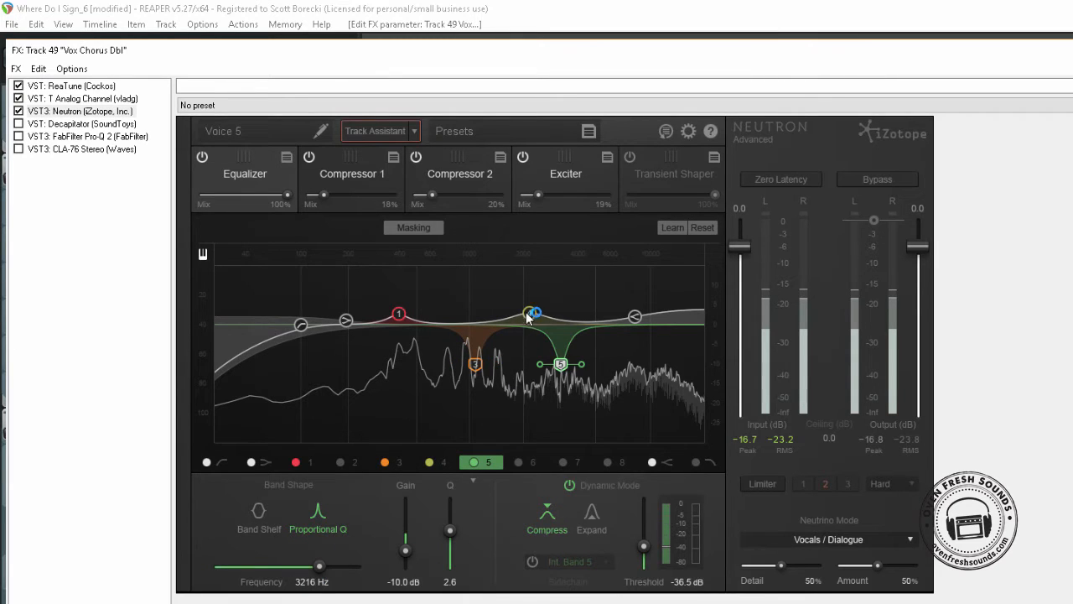
pyautogui.click(399, 315)
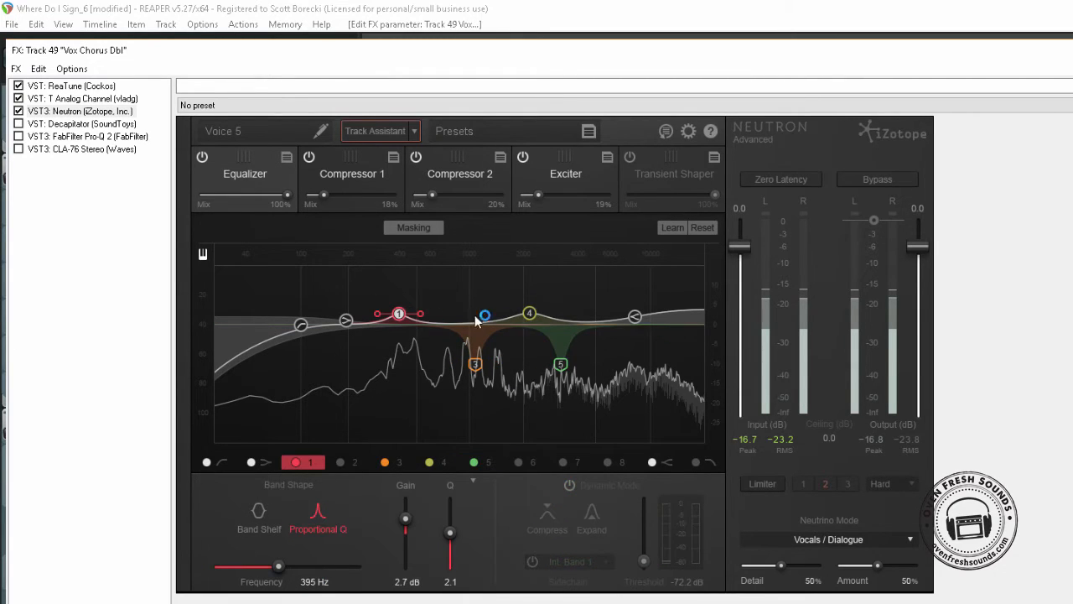
pyautogui.click(530, 315)
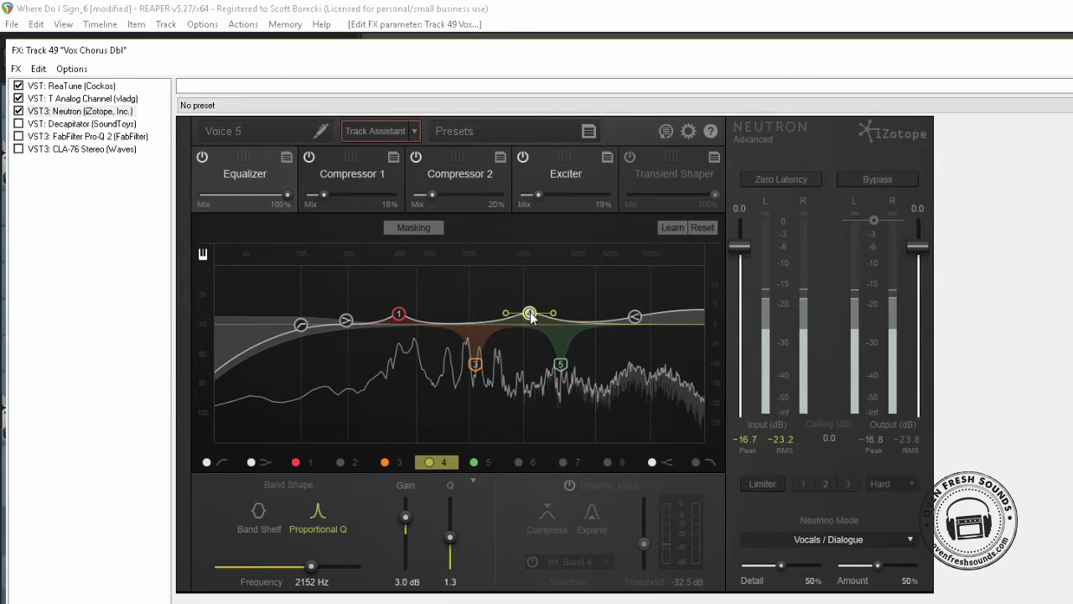
pyautogui.click(301, 326)
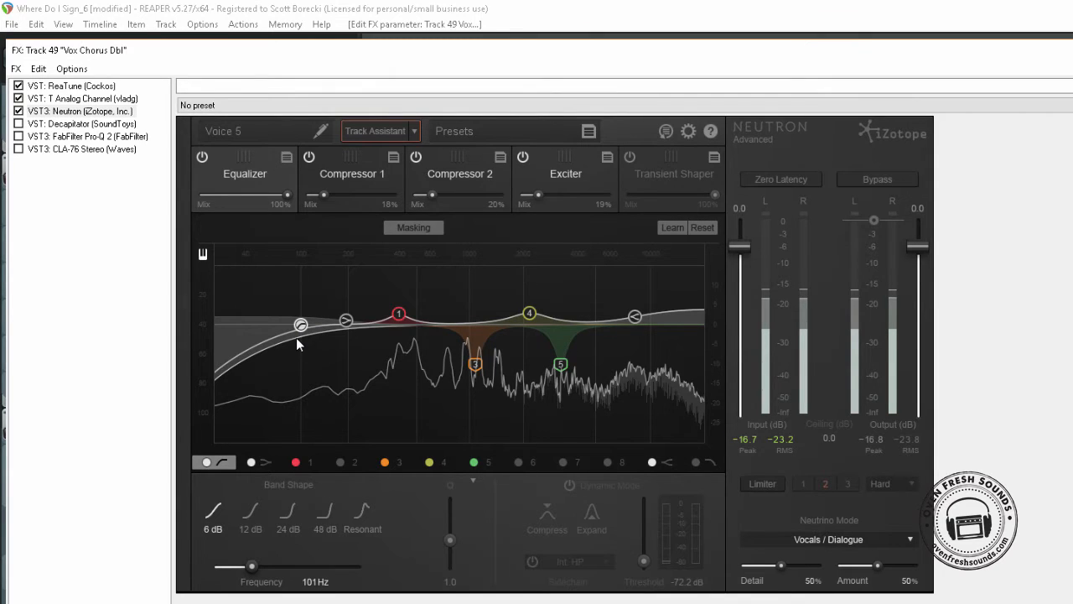
pyautogui.click(345, 320)
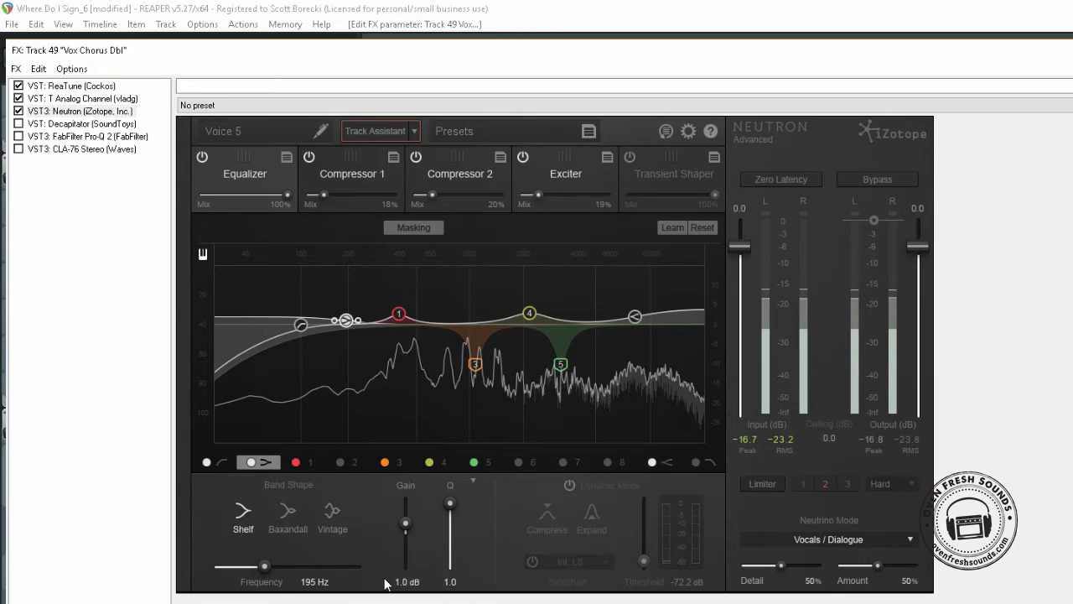
pyautogui.click(399, 315)
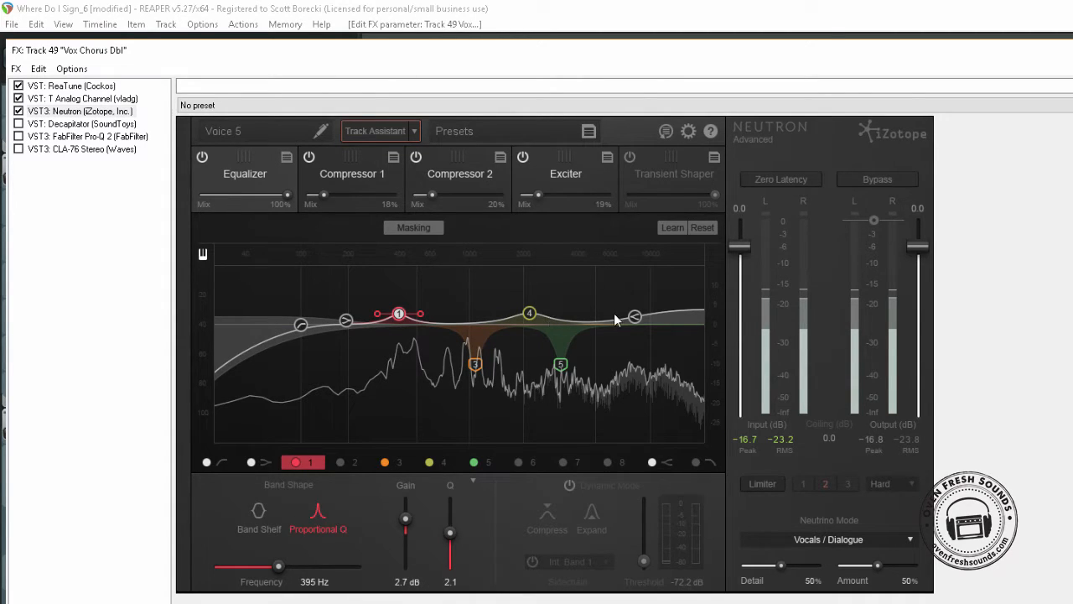
pyautogui.click(635, 317)
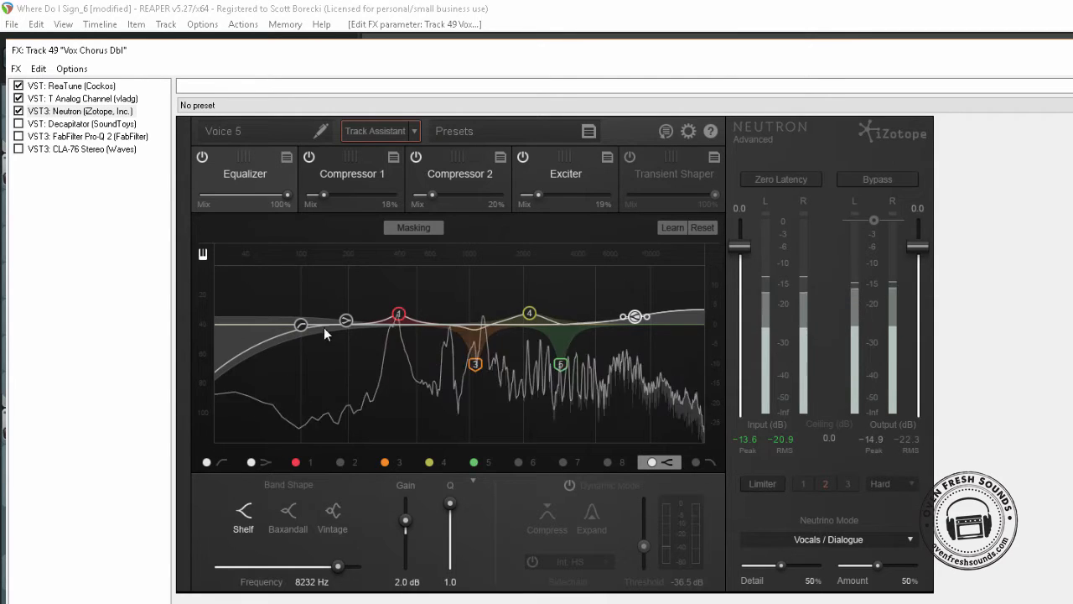
# - Audition Neutron's equalizer bands one at a time in solo, from the high-pass and low shelf through bands 1, 3, 4, 5 and the high shelf
pyautogui.click(303, 326)
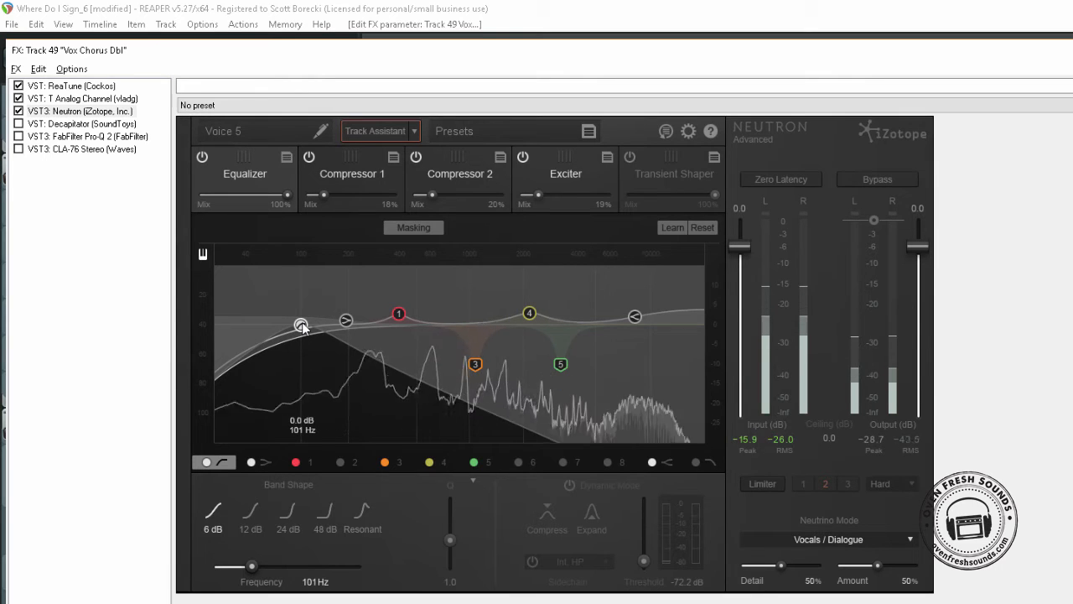
pyautogui.click(346, 320)
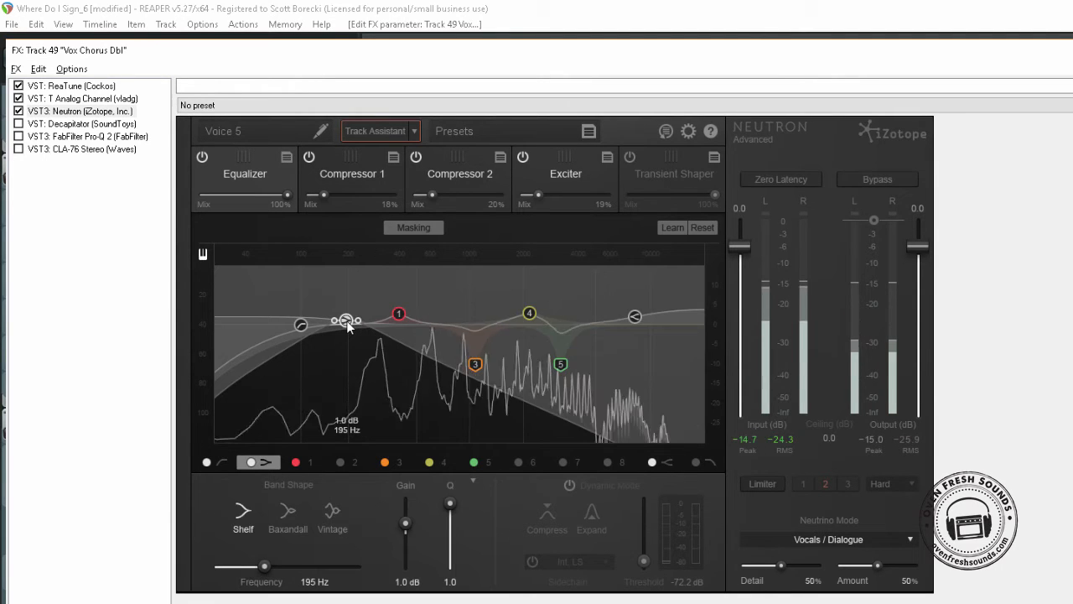
pyautogui.click(399, 314)
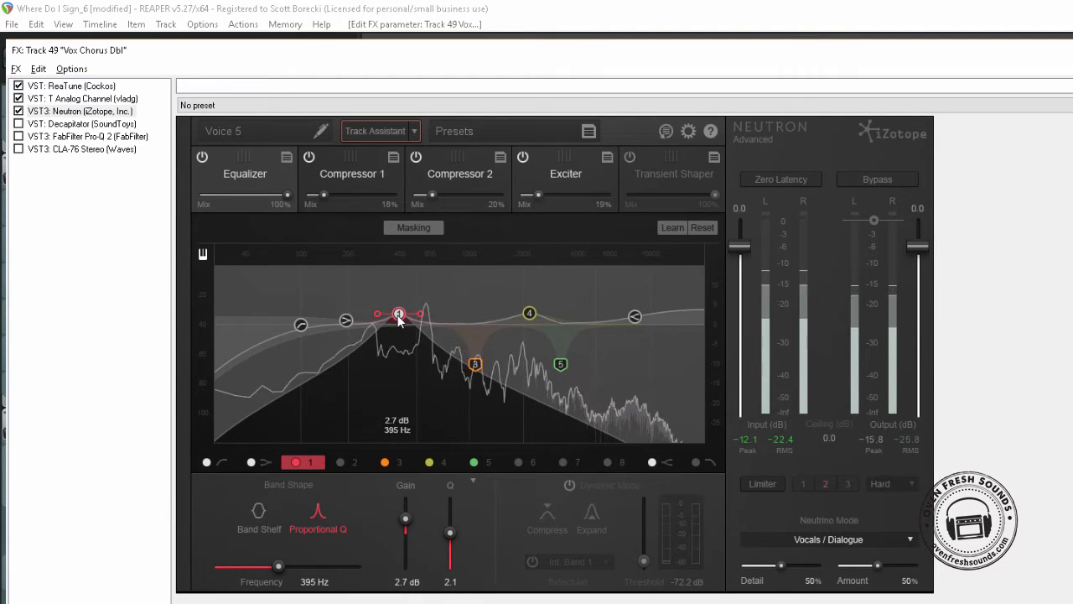
pyautogui.click(476, 364)
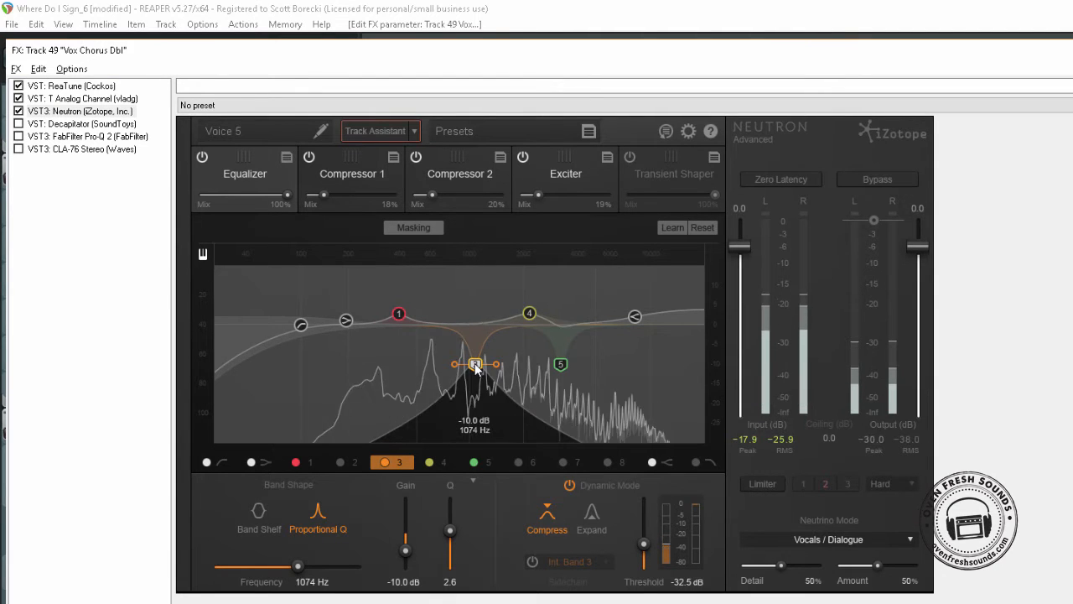
pyautogui.click(529, 313)
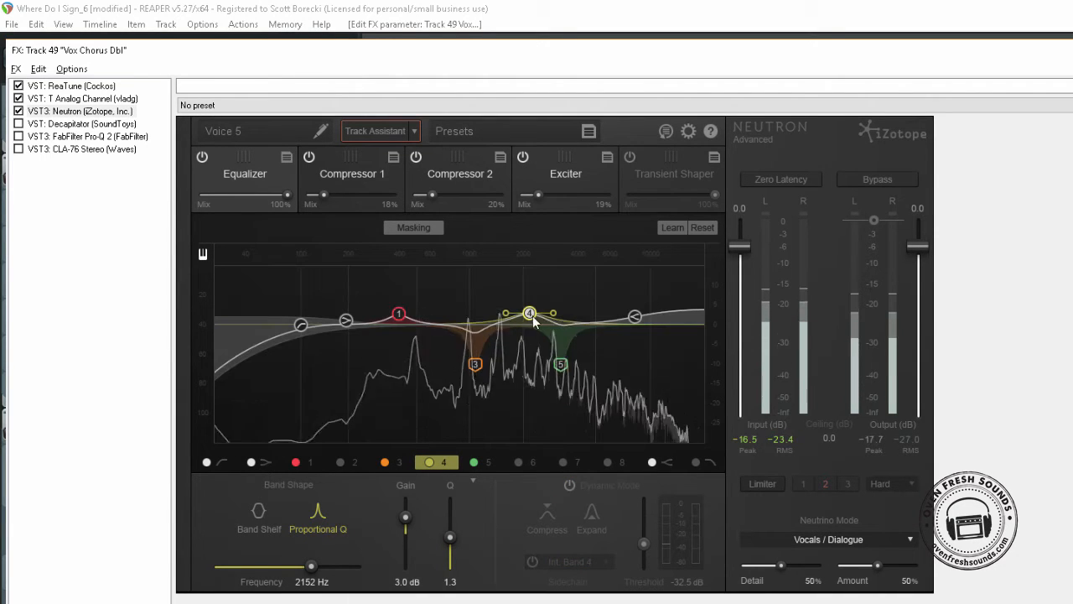
pyautogui.click(560, 364)
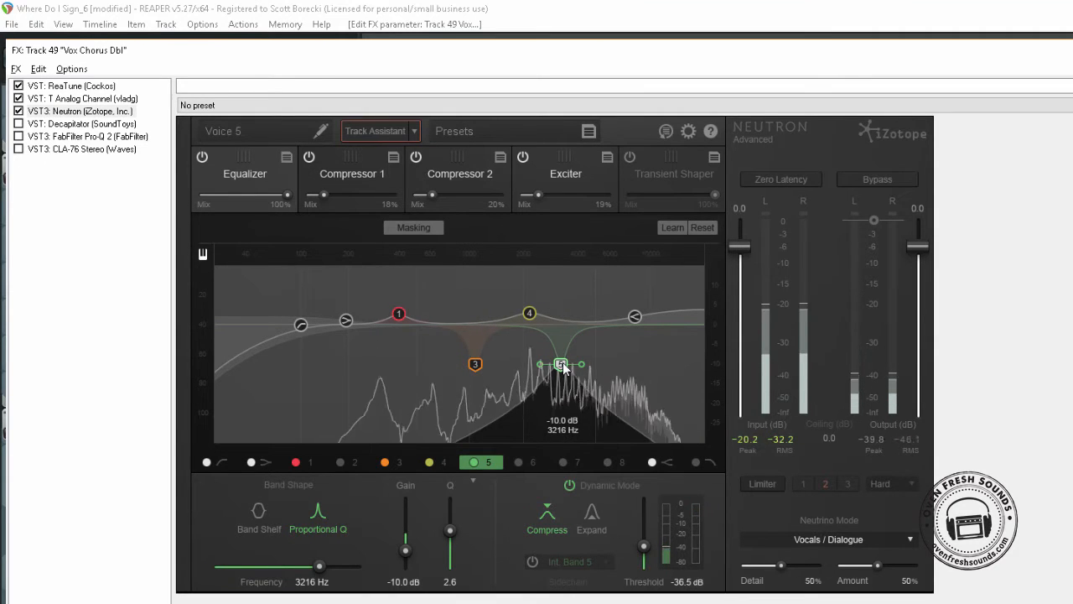
pyautogui.click(635, 317)
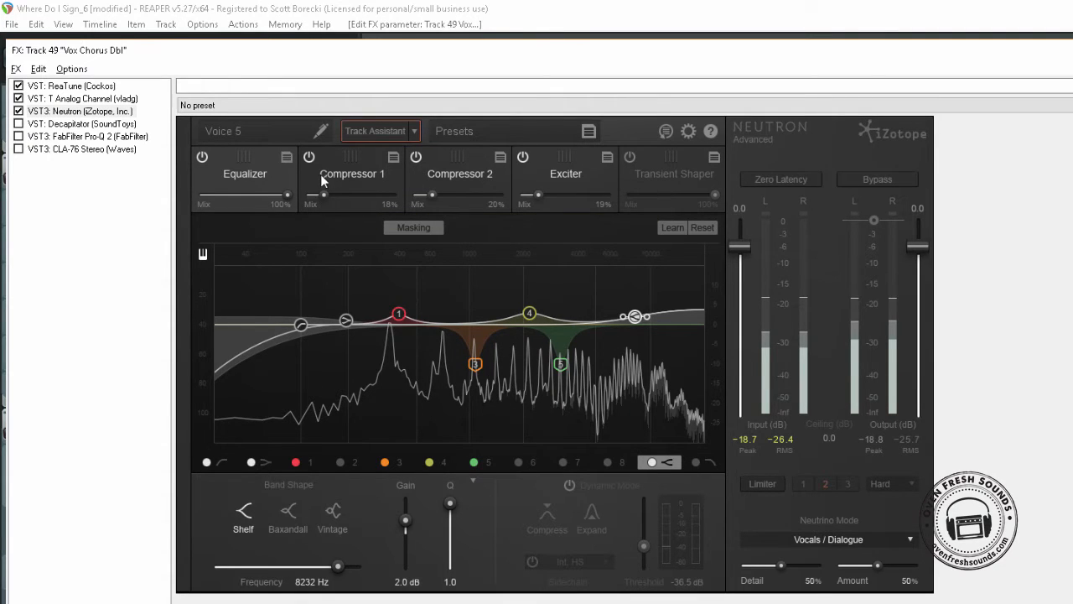
# - Review the settings of Neutron's Compressor 1, Compressor 2 and Exciter modules
pyautogui.click(344, 174)
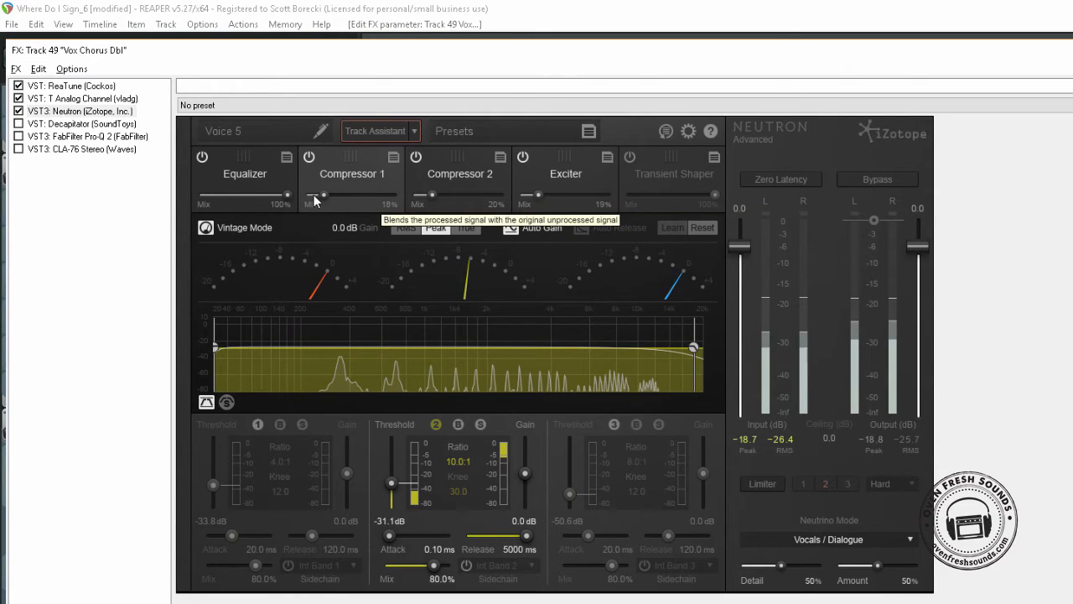
pyautogui.click(452, 173)
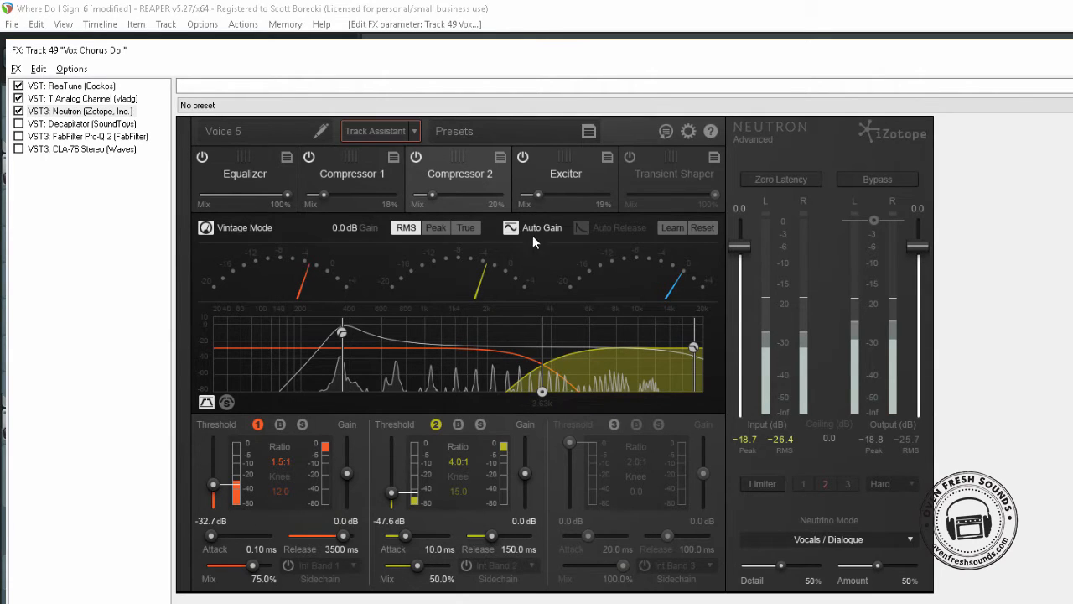
pyautogui.click(557, 179)
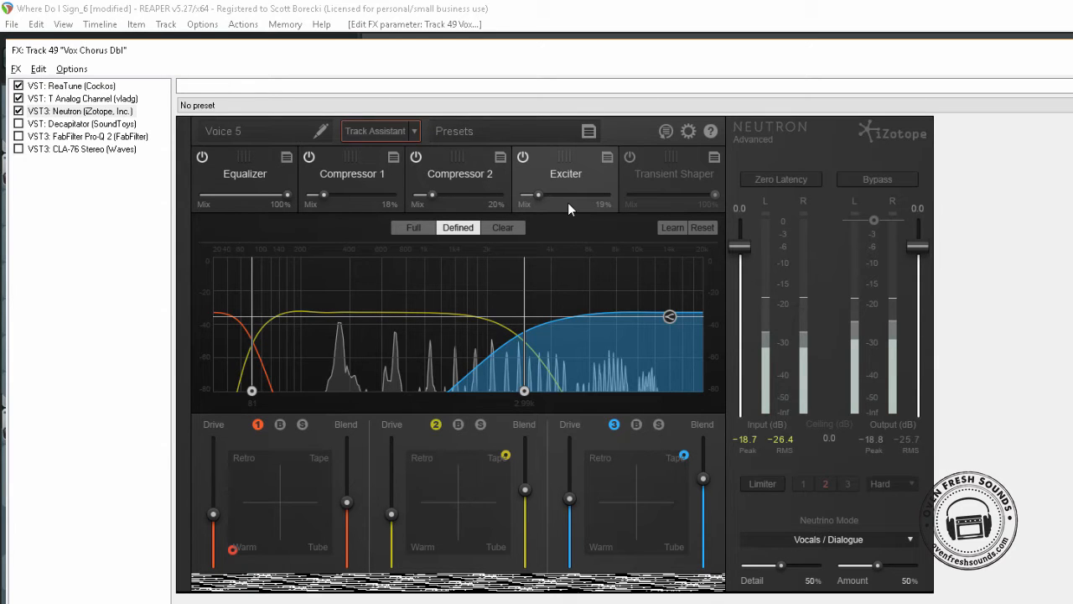
# - Show Decapitator in the Vox Chorus Dbl chain, compare the vocal with it bypassed and enabled, and leave it enabled
pyautogui.click(71, 124)
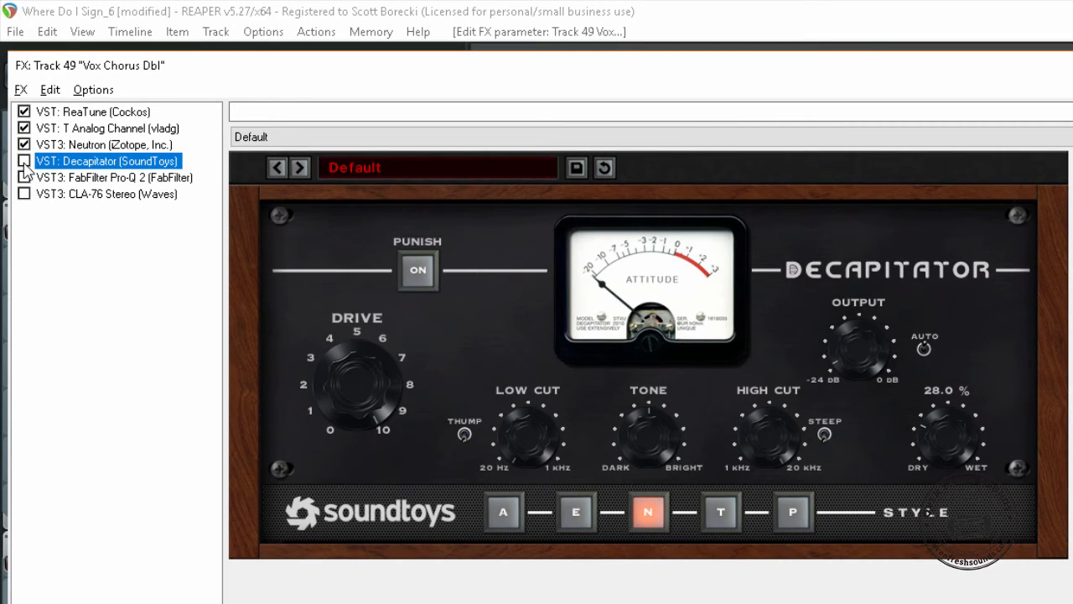
pyautogui.click(24, 161)
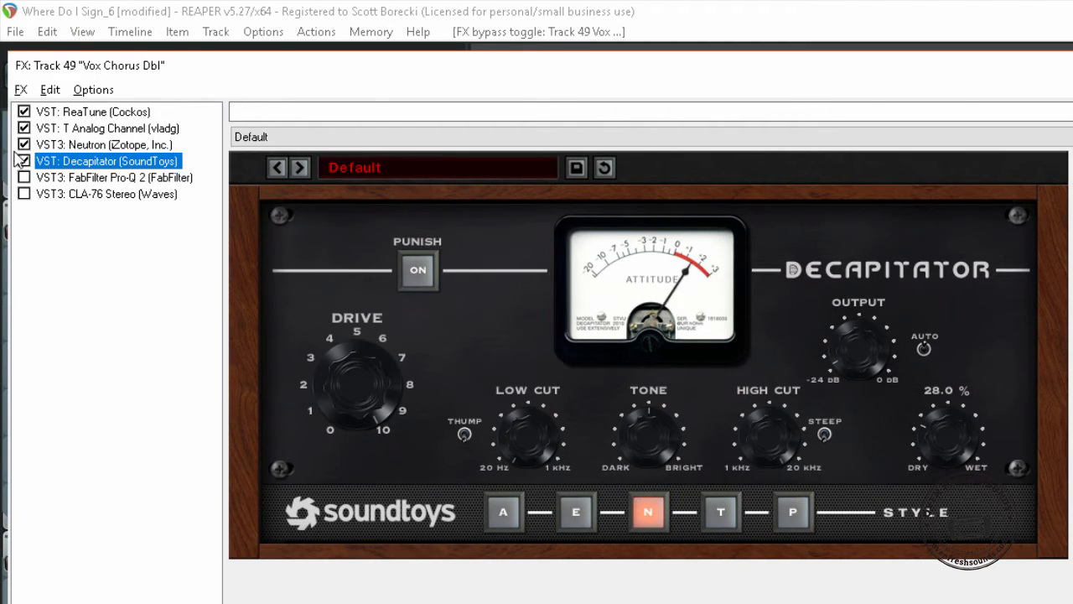
pyautogui.click(25, 161)
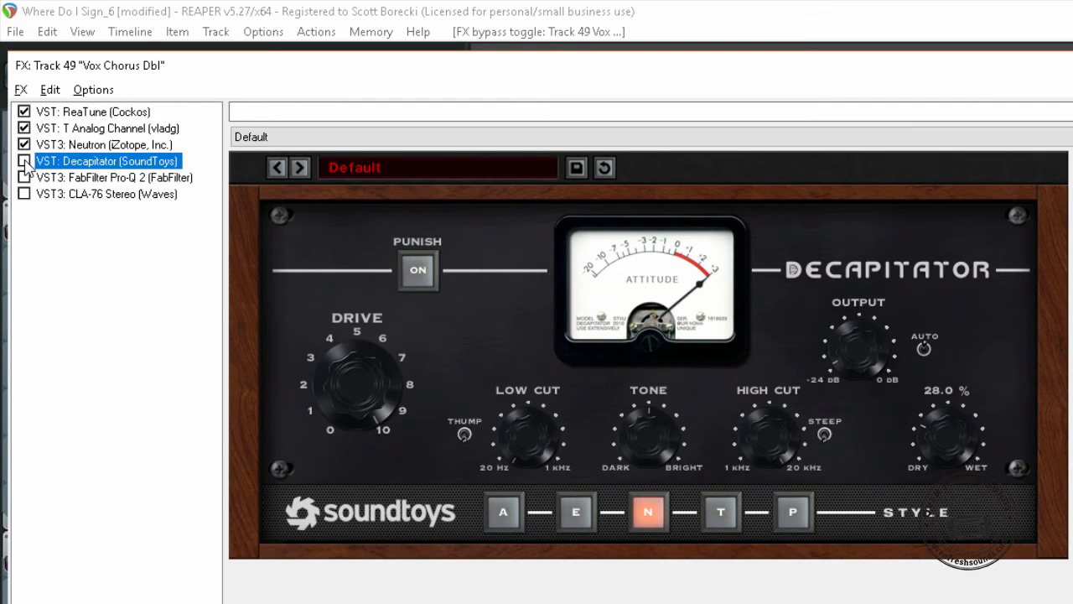
pyautogui.click(24, 161)
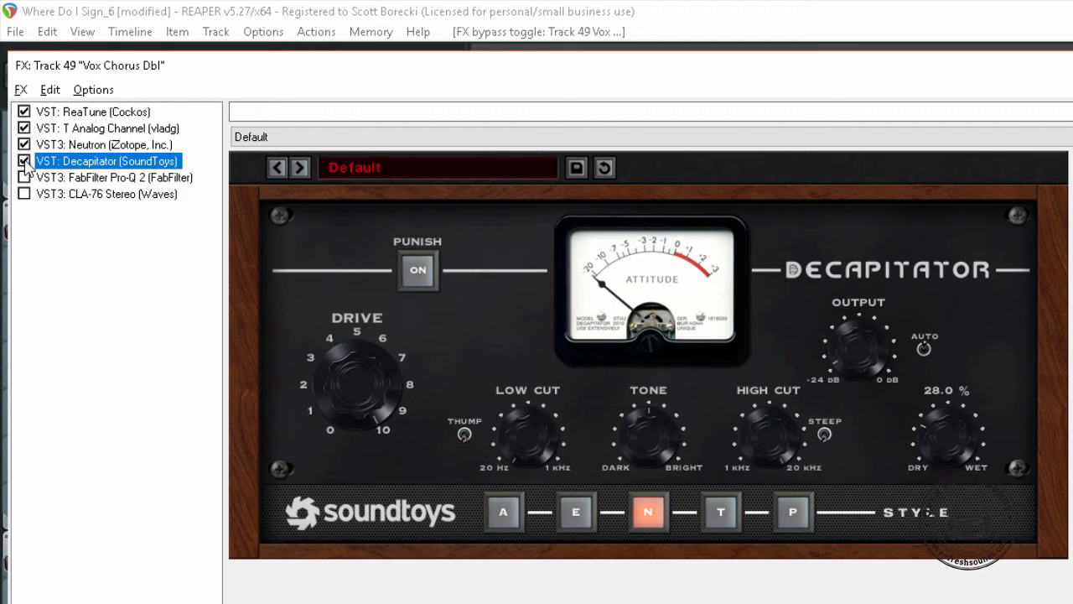
pyautogui.click(25, 161)
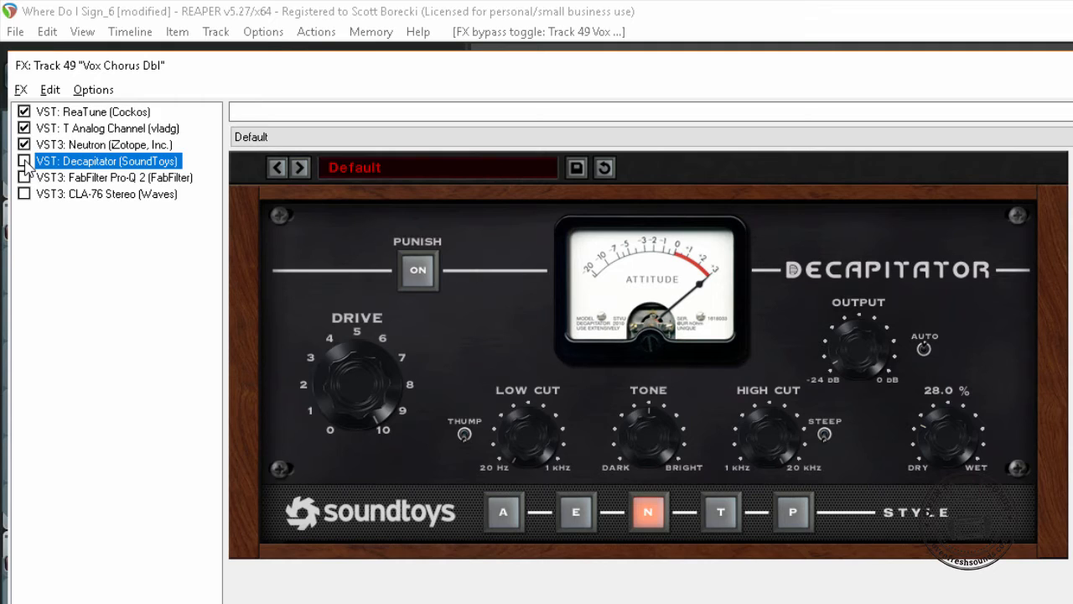
pyautogui.click(24, 161)
# - Try Decapitator's dry/wet mix at 45.5% and return it to 28%
pyautogui.moveTo(936, 442); pyautogui.dragTo(963, 382)
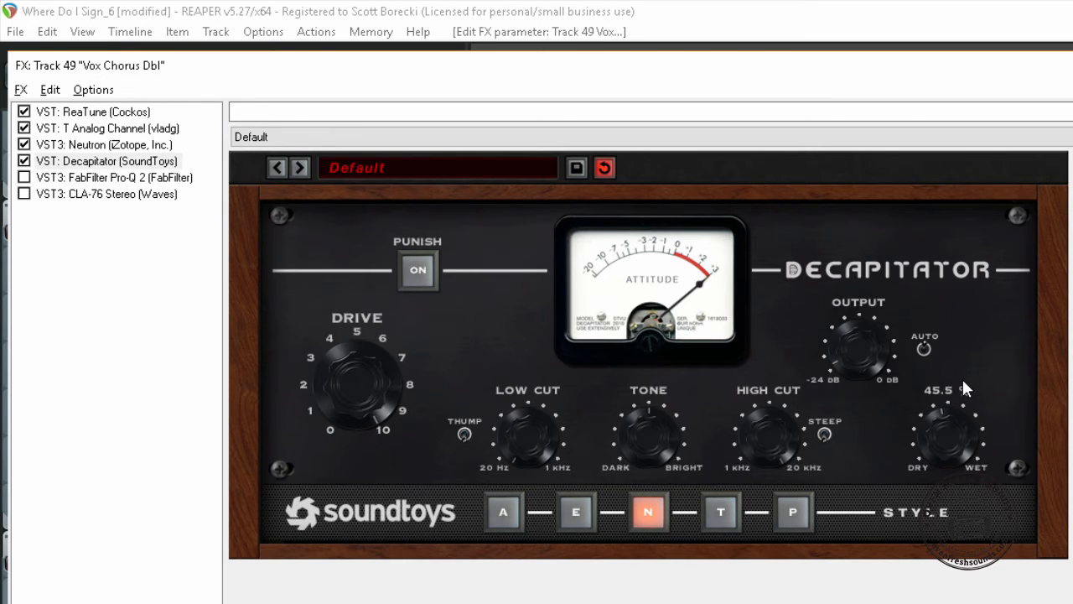
pyautogui.moveTo(940, 427); pyautogui.dragTo(941, 463)
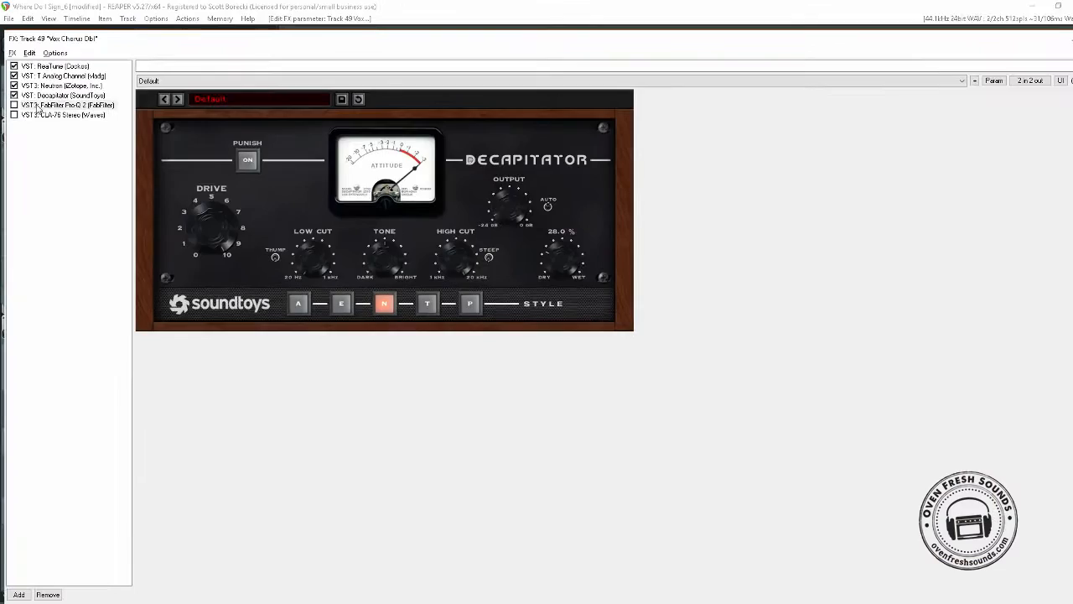
# - Enable FabFilter Pro-Q 2 on the vocal double and inspect its low-cut band
pyautogui.click(83, 178)
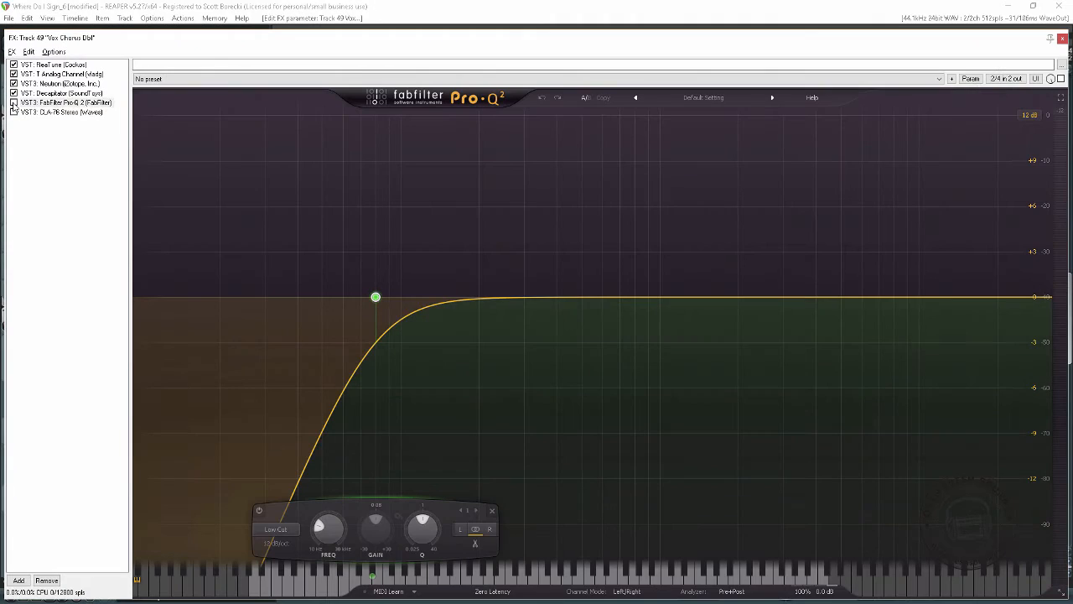
pyautogui.click(23, 177)
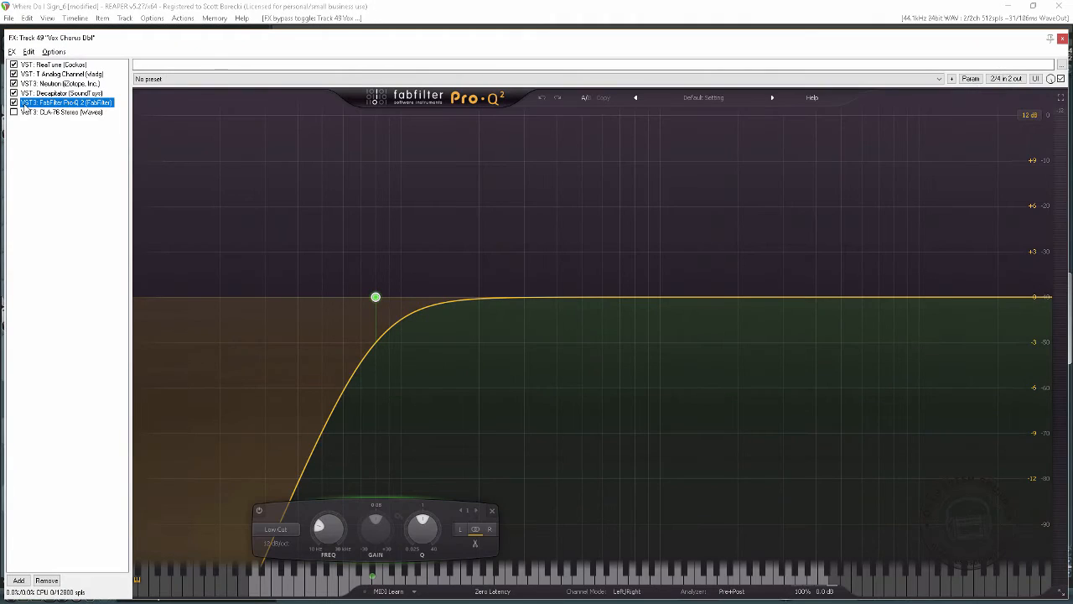
pyautogui.click(375, 297)
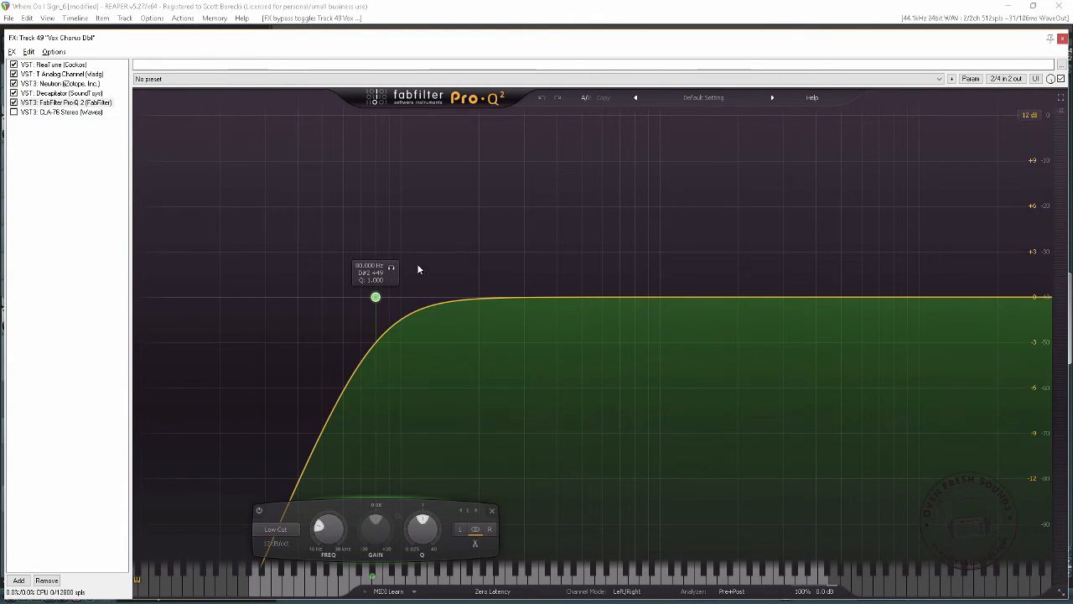
# - Compare the vocal double with CLA-76 Stereo bypassed and enabled, leave it enabled, and close the effects chain
pyautogui.click(59, 112)
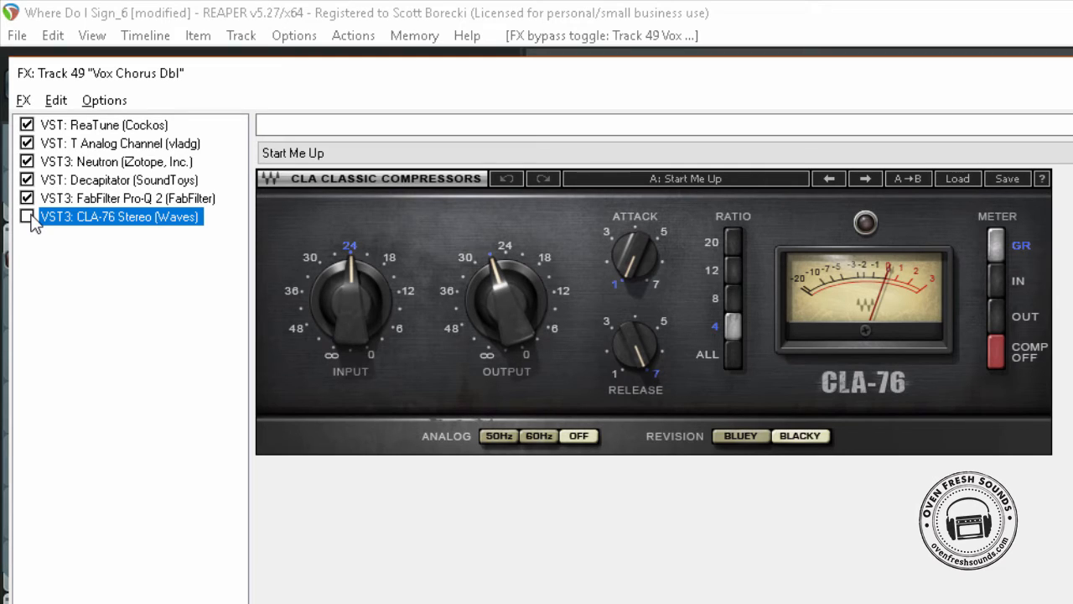
pyautogui.click(27, 216)
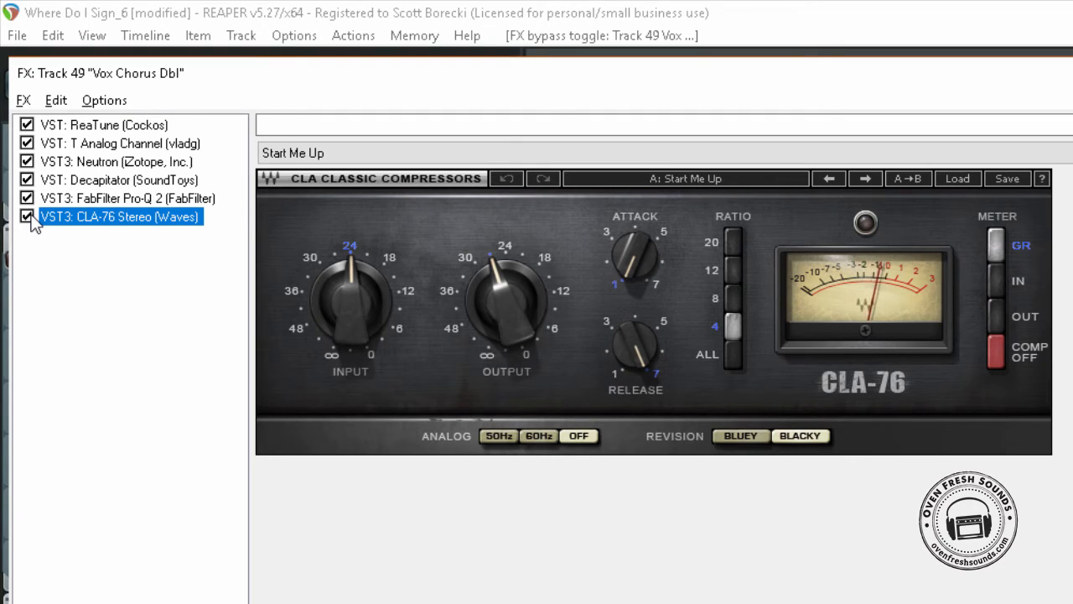
pyautogui.click(27, 217)
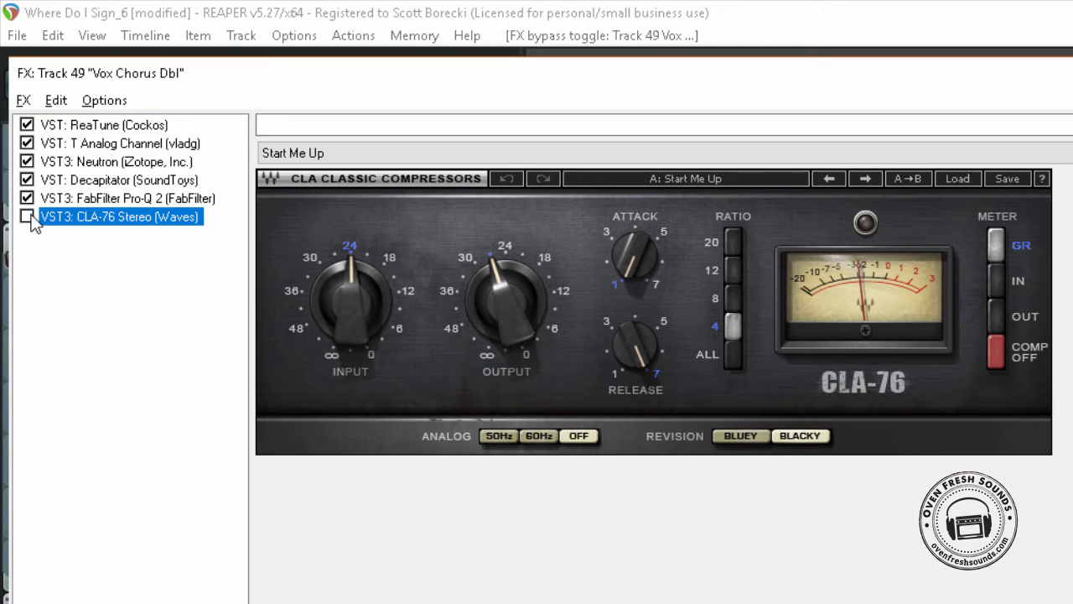
pyautogui.click(27, 218)
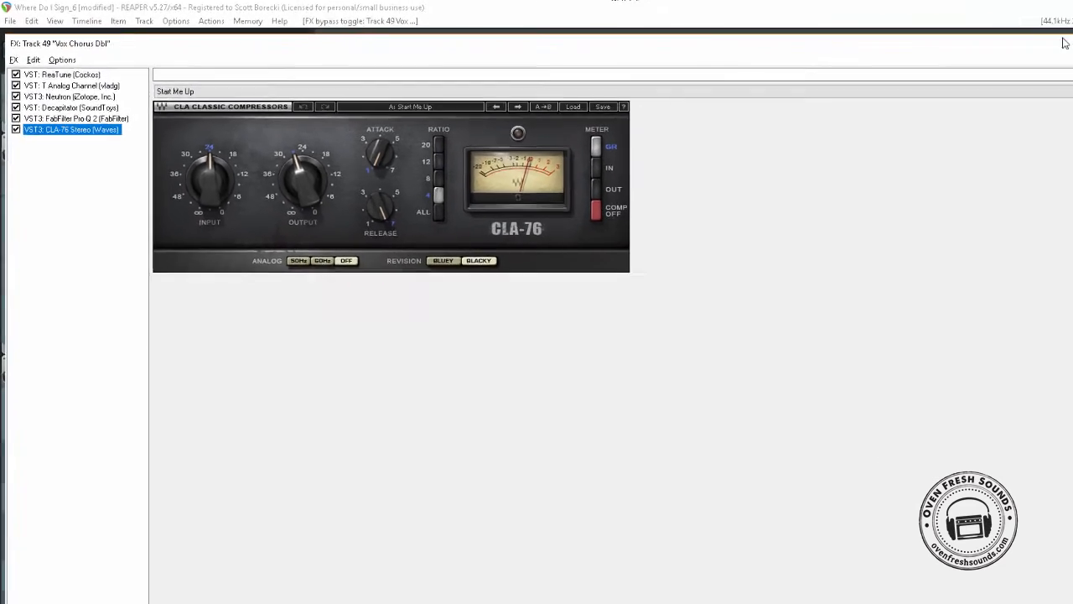
pyautogui.click(1061, 42)
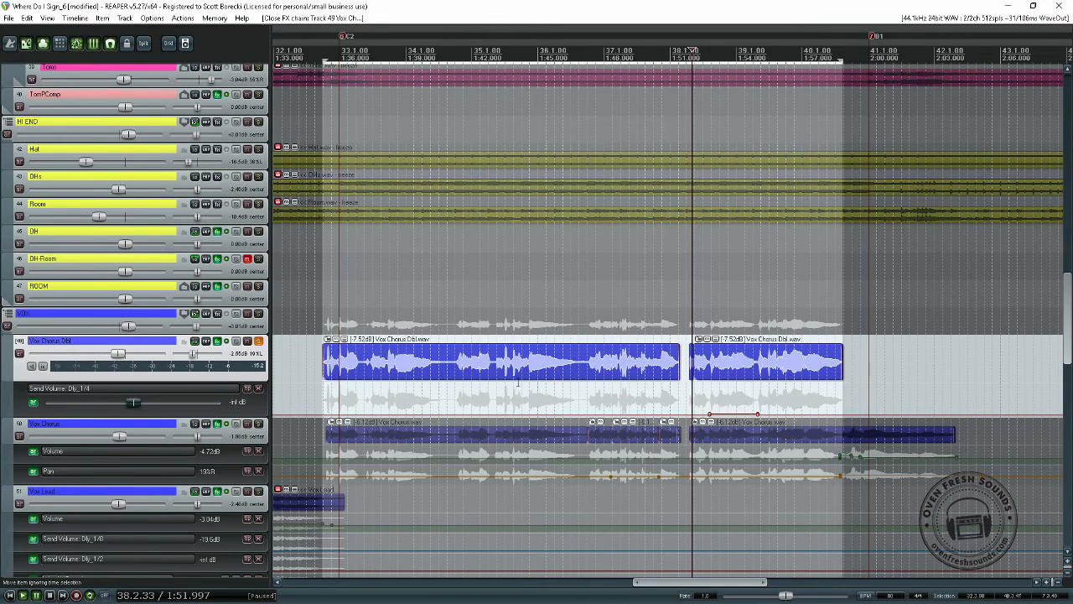
# - Review the Vox Chorus track's effects chain, checking Neutron, Decapitator's mix amount, Pro-Q 2 and CLA-76, and close it
pyautogui.click(216, 343)
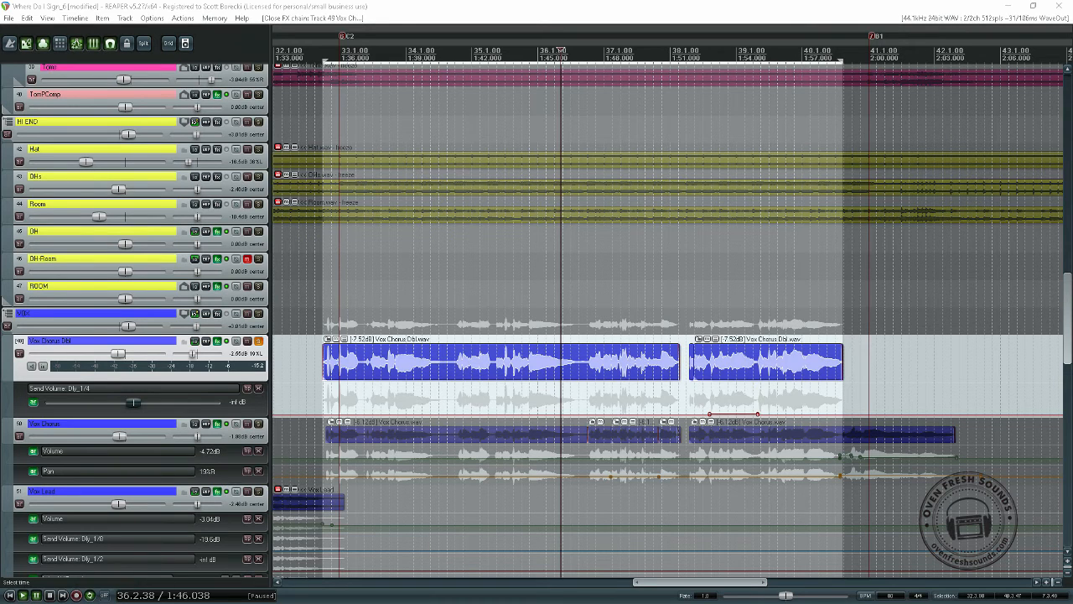
pyautogui.moveTo(365, 600); pyautogui.dragTo(455, 40)
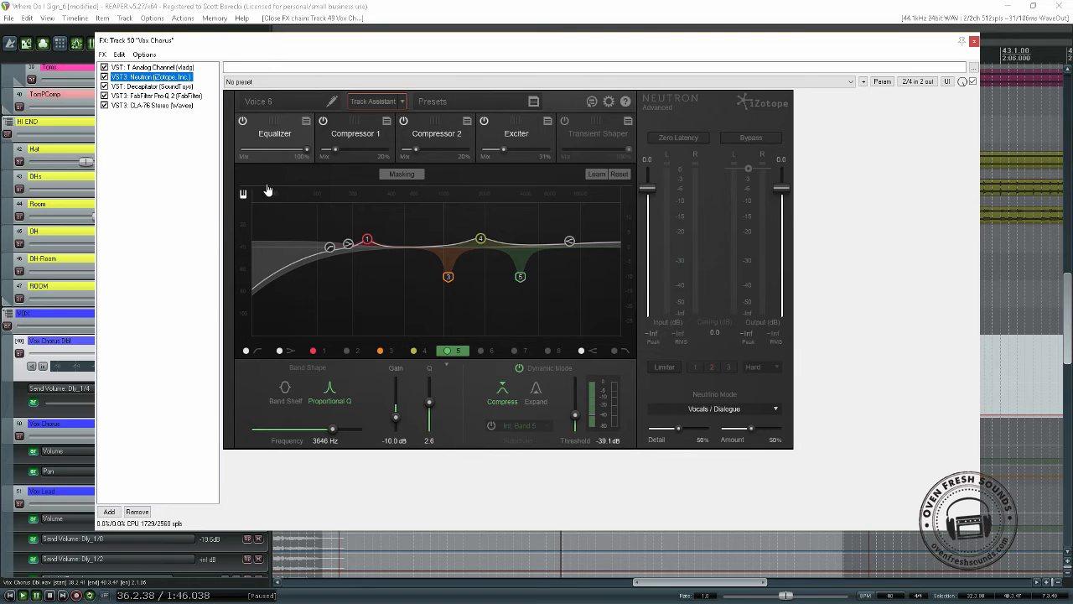
pyautogui.click(162, 87)
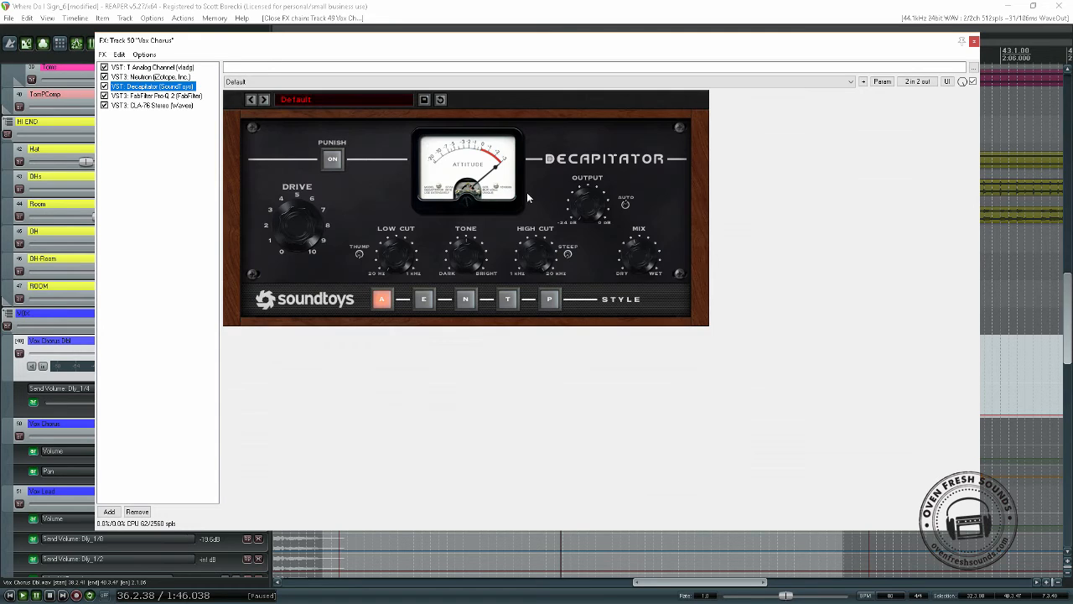
pyautogui.click(640, 259)
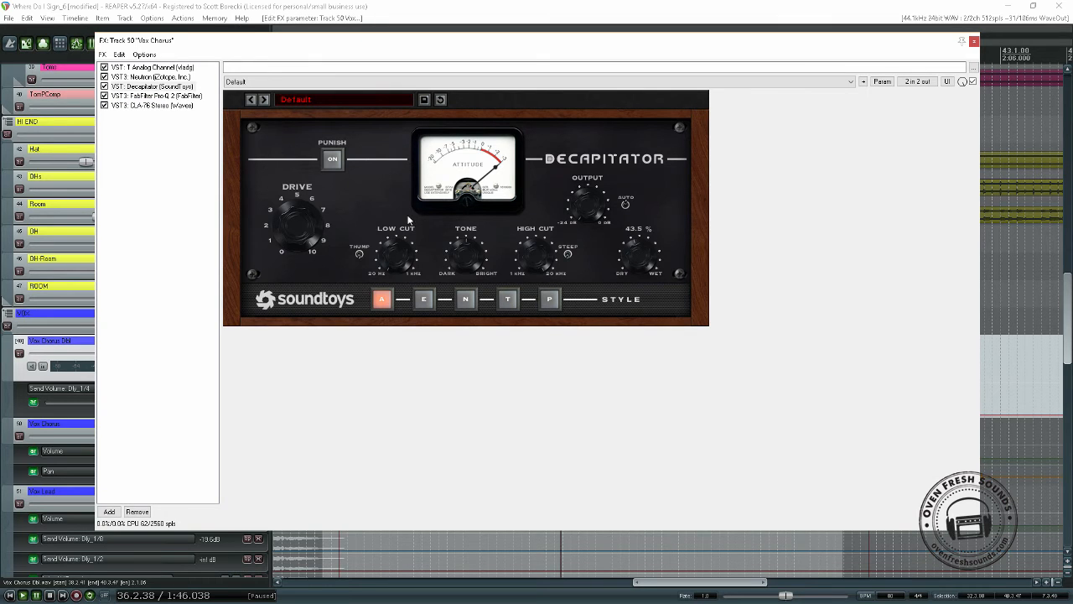
pyautogui.click(179, 97)
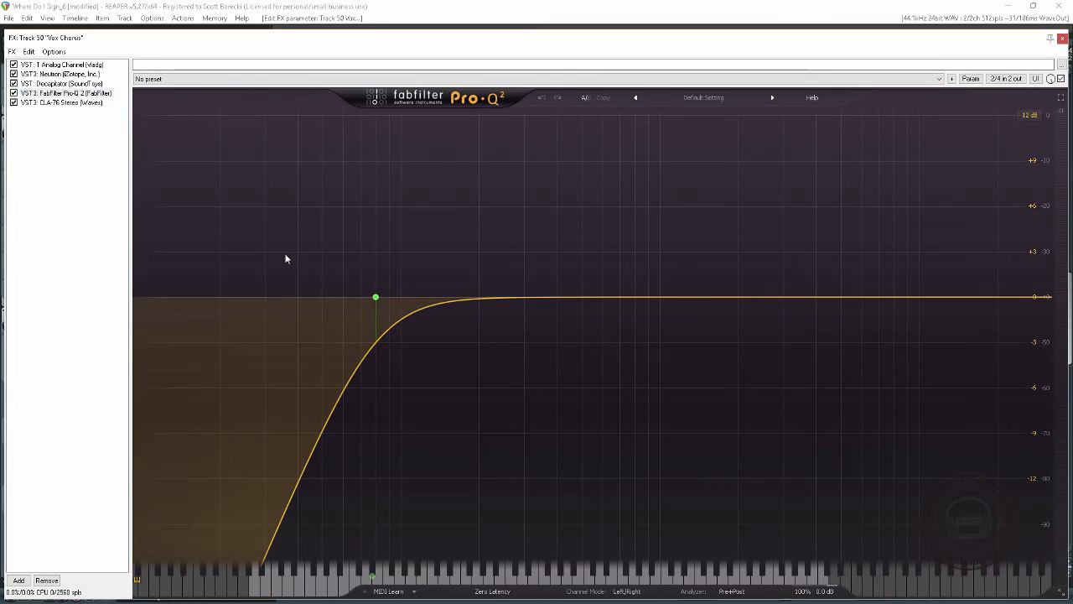
pyautogui.press('Down')
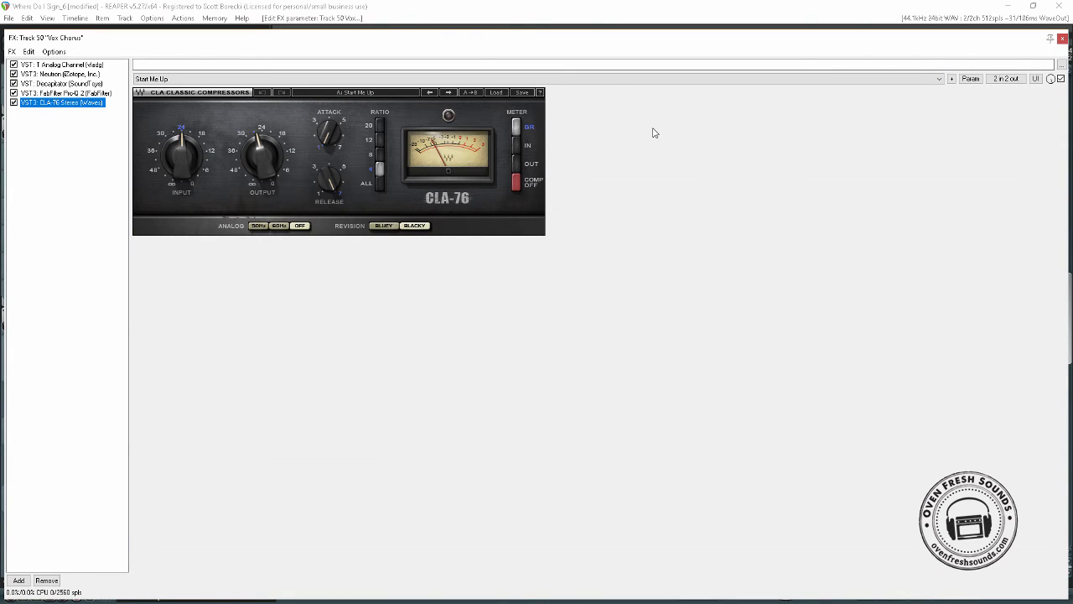
pyautogui.click(1062, 39)
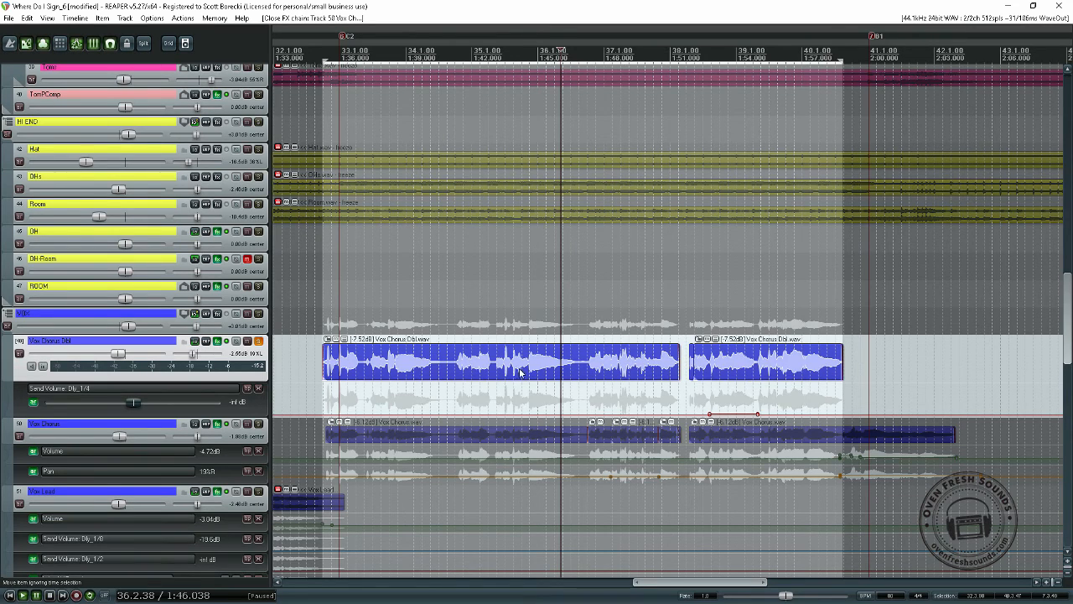
# - Unsolo the Vox Chorus Dbl track and place the edit cursor at the start of its first clip
pyautogui.scroll(-2, 519, 373)
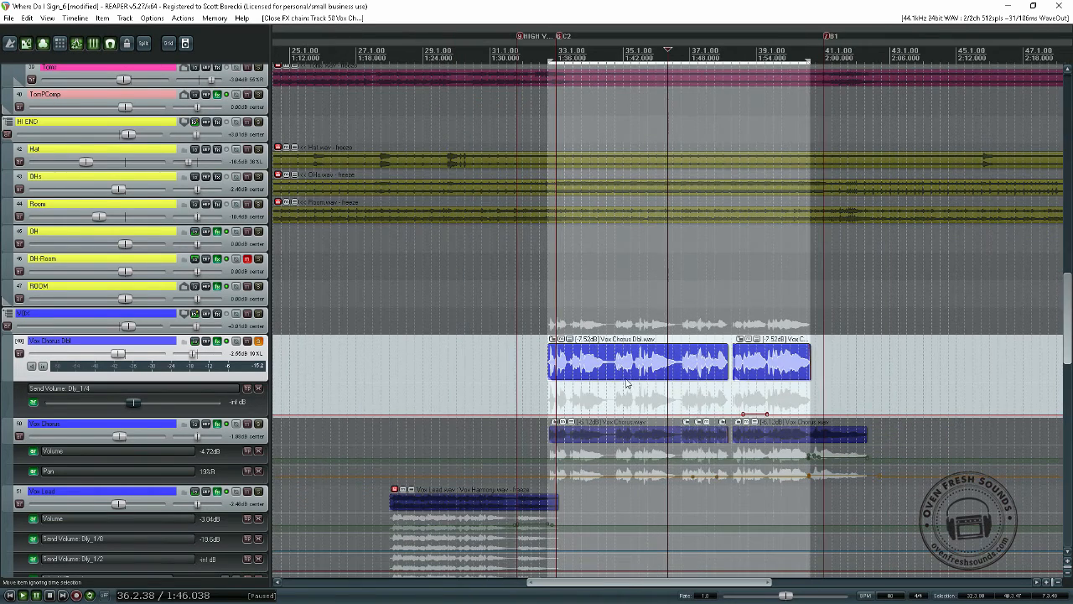
pyautogui.click(258, 341)
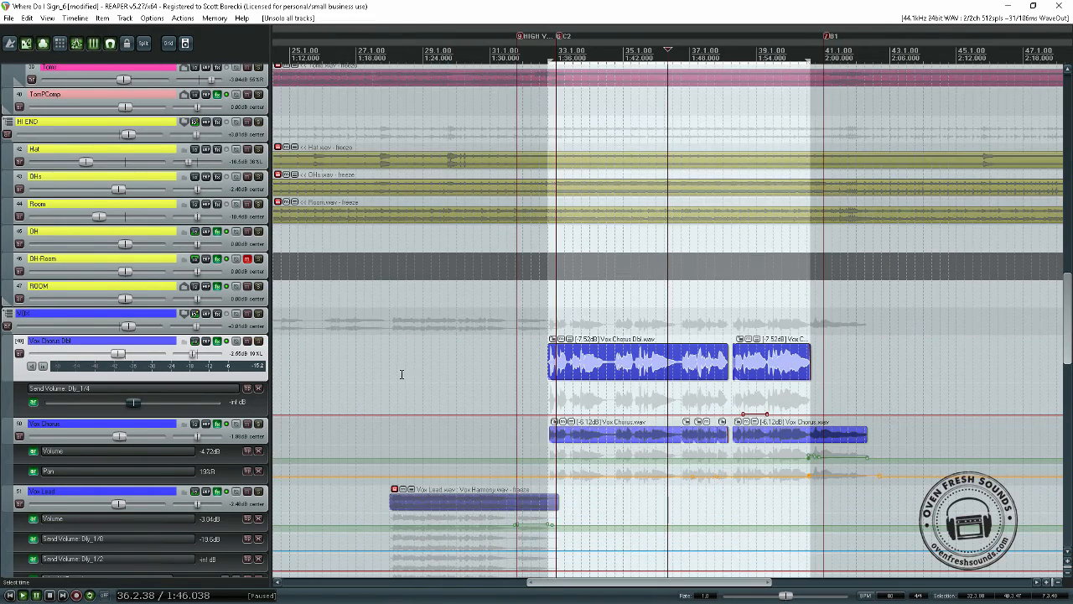
pyautogui.click(549, 319)
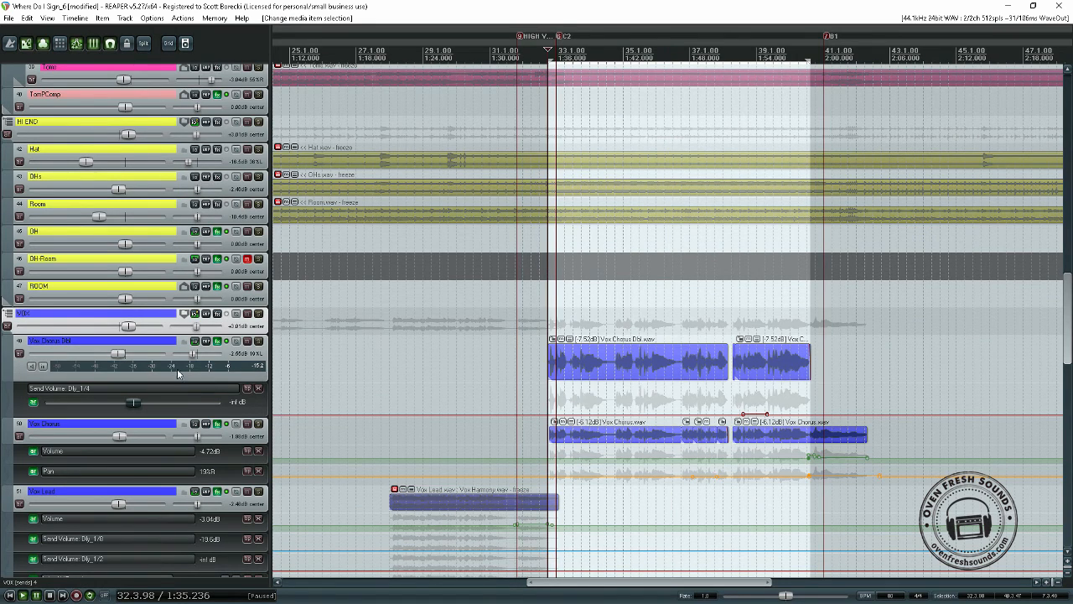
# - Compare the Vox Chorus Dbl and Vox Chorus tracks together with effects bypassed and enabled during playback, leaving the effects enabled
pyautogui.click(111, 344)
pyautogui.keyDown('ctrl'); pyautogui.click(237, 430); pyautogui.keyUp('ctrl')
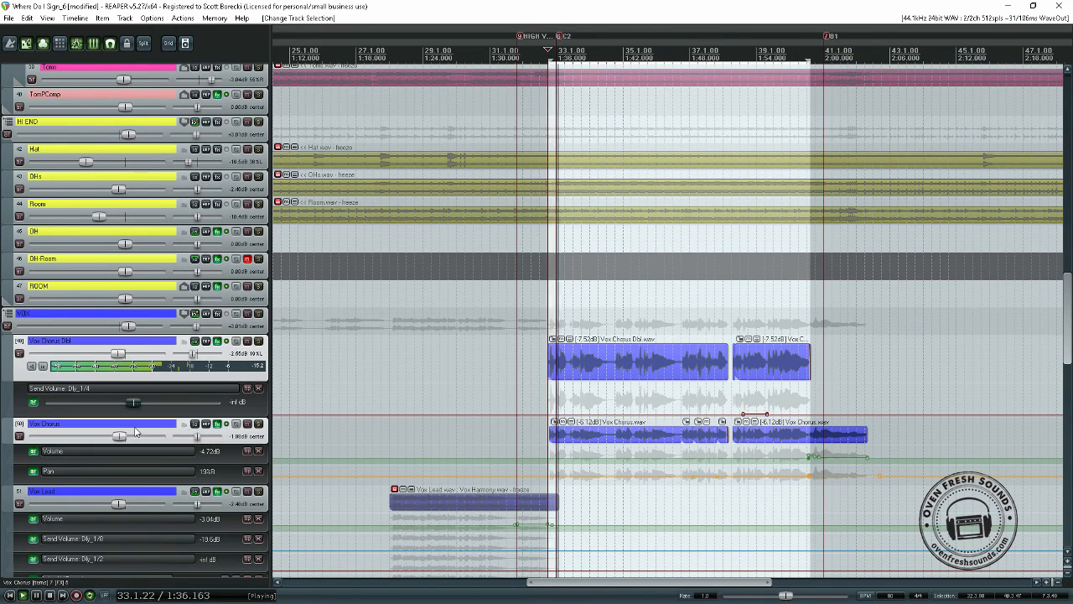
pyautogui.click(226, 425)
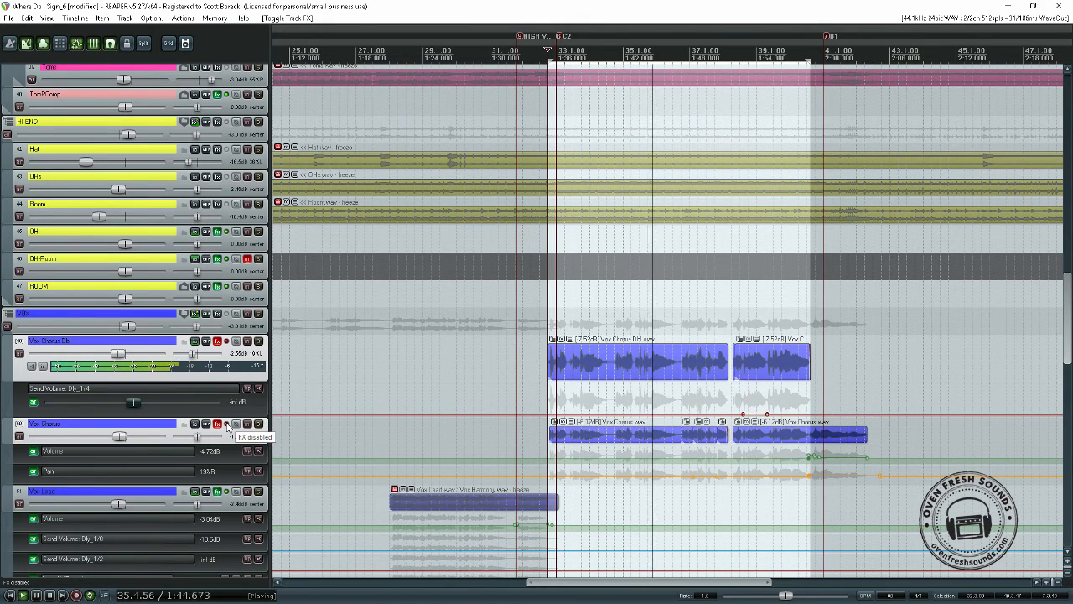
pyautogui.click(226, 425)
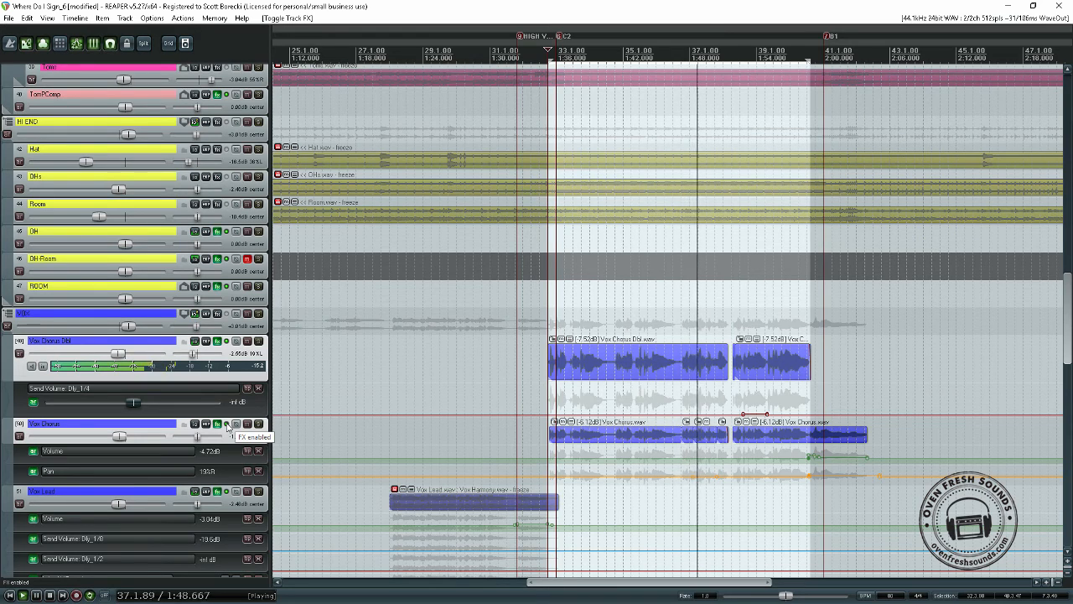
pyautogui.click(226, 425)
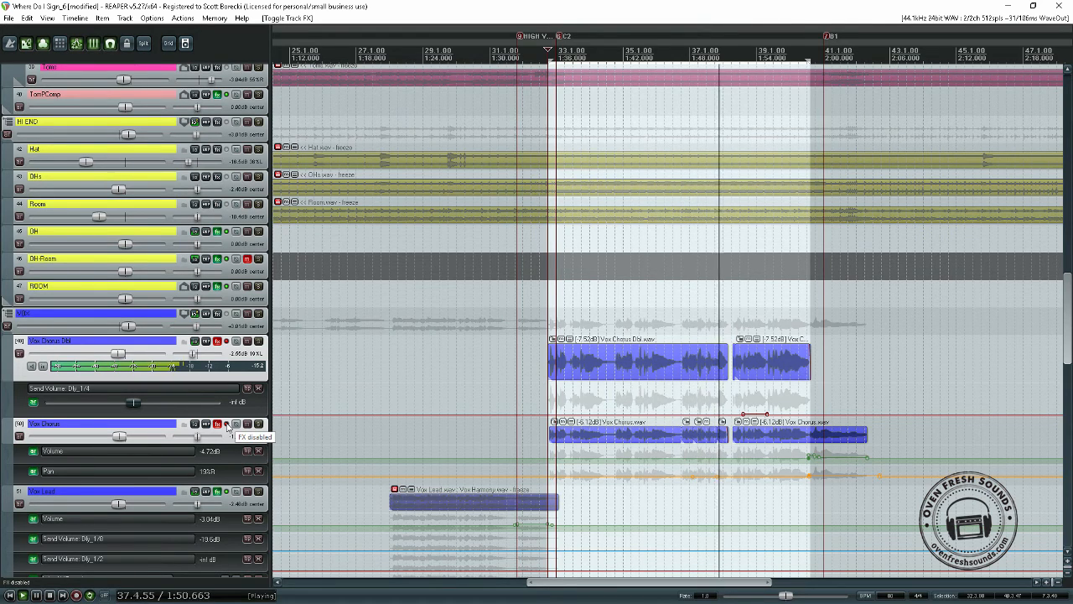
pyautogui.click(226, 425)
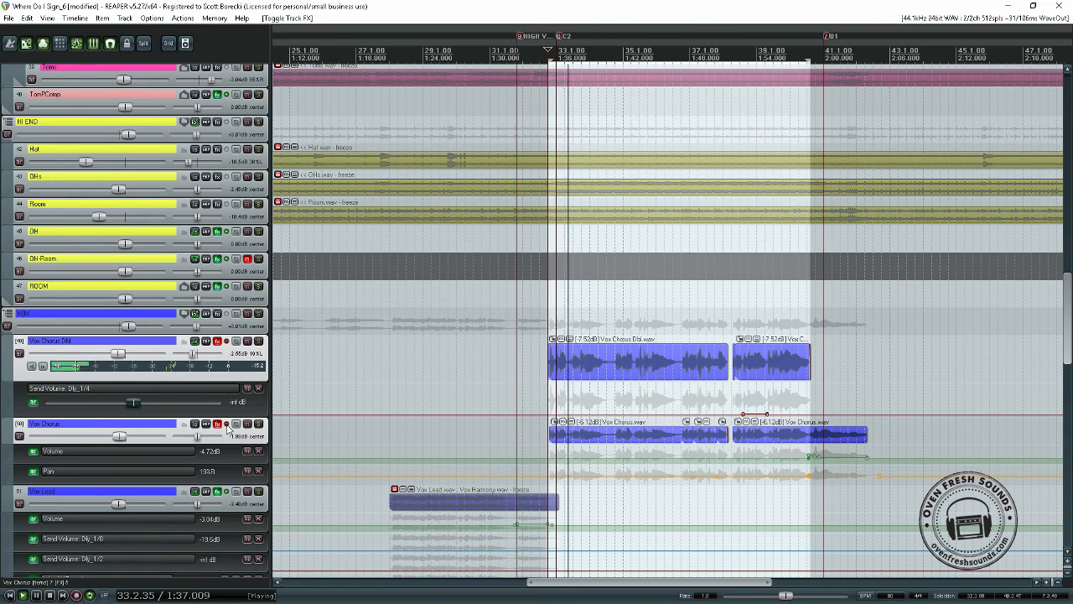
pyautogui.click(227, 426)
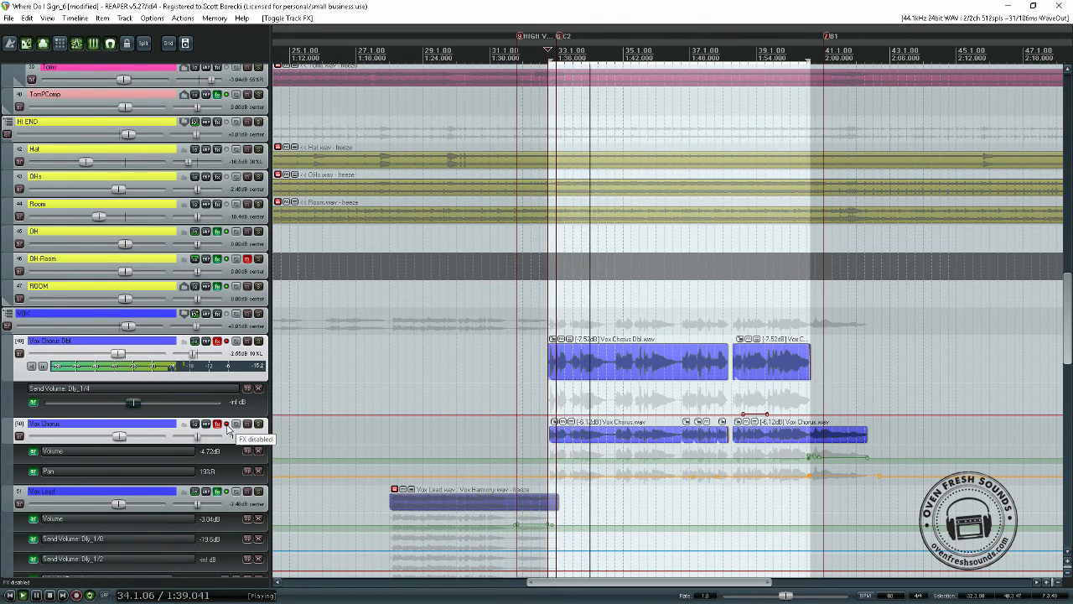
pyautogui.click(226, 426)
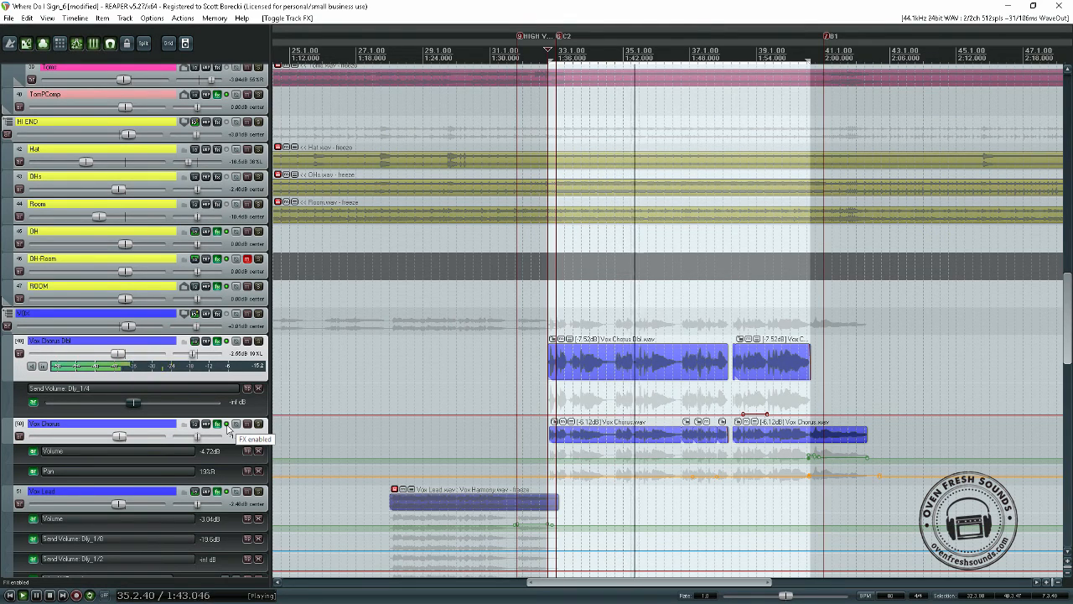
pyautogui.click(226, 425)
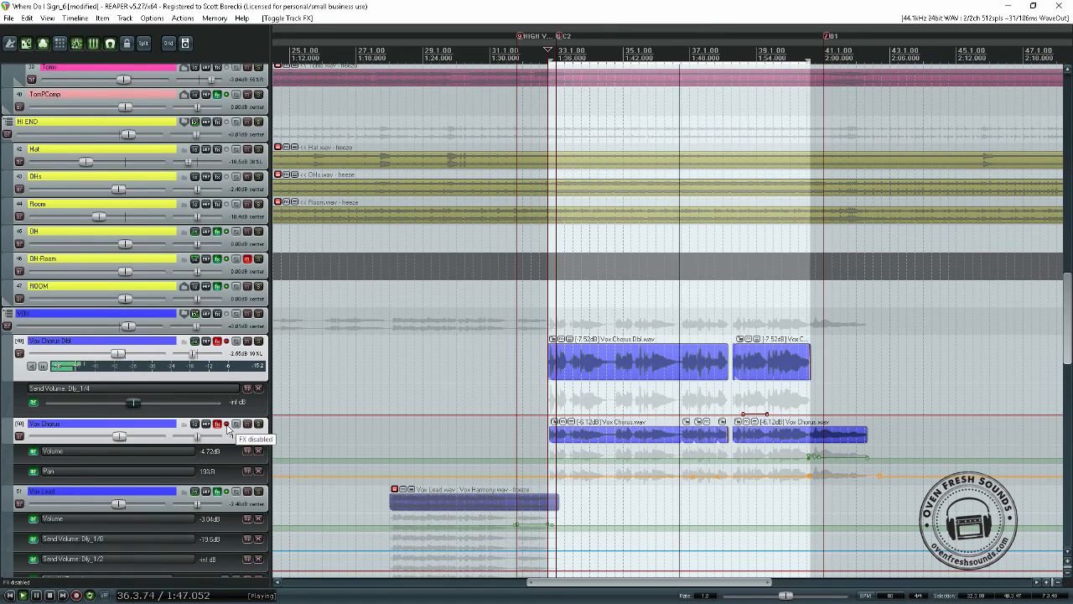
pyautogui.click(226, 426)
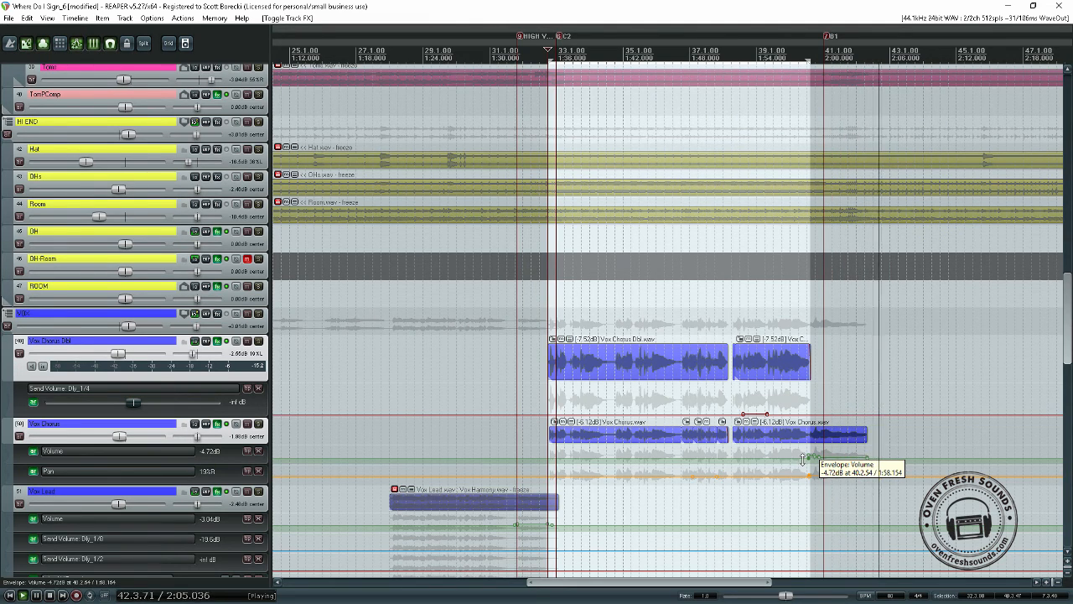
pyautogui.press('space')
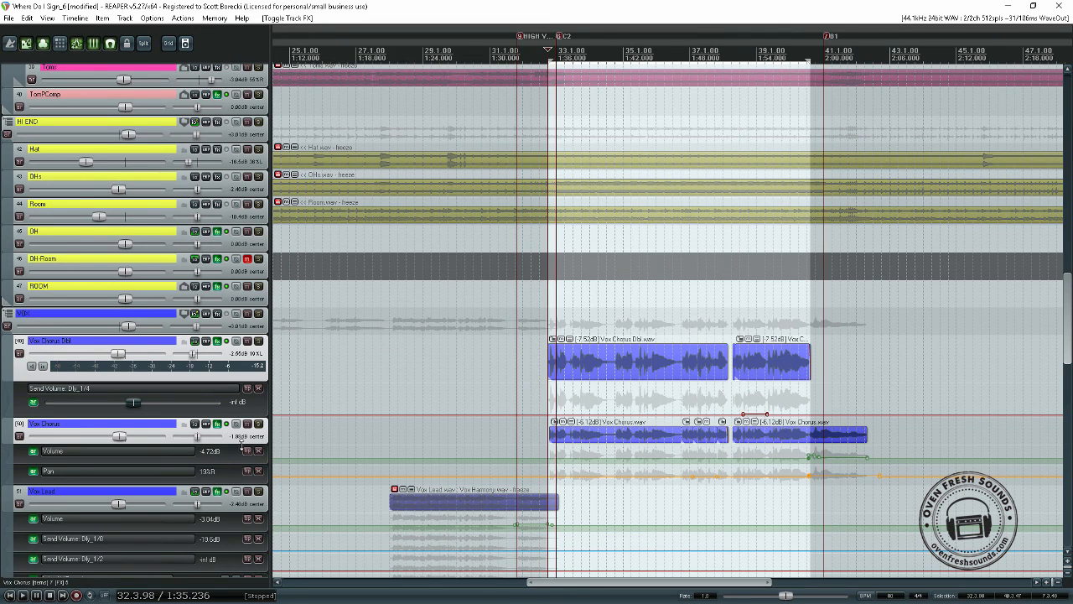
# - Enlarge the Vox Chorus track and time-select its final clip's tail after the double ends, placing the edit cursor just before it
pyautogui.moveTo(242, 447); pyautogui.dragTo(234, 467)
pyautogui.click(849, 438)
pyautogui.scroll(4, 840, 434)
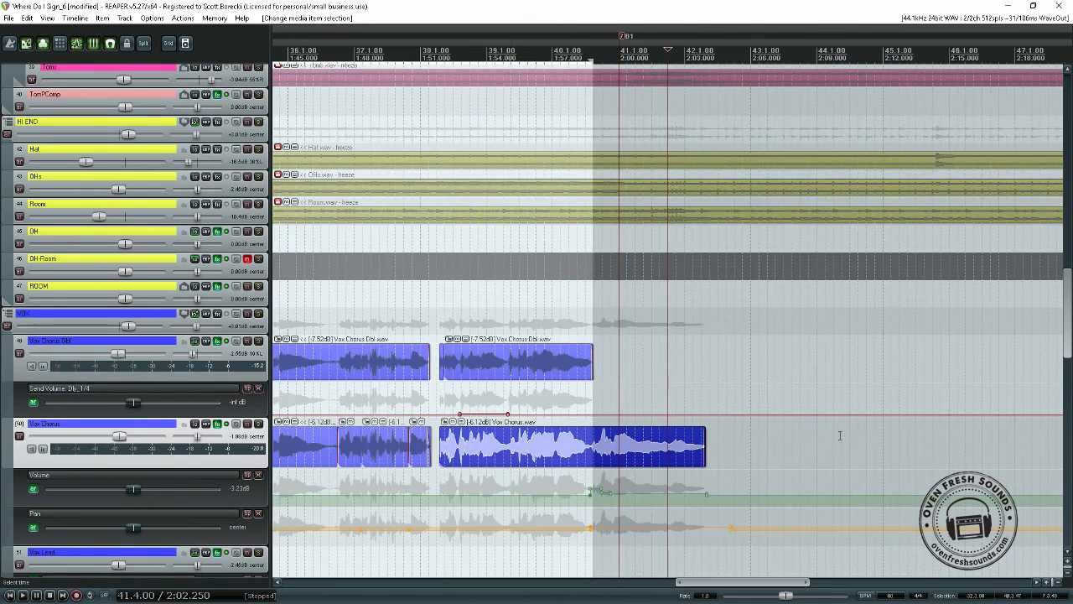
pyautogui.scroll(2, 541, 462)
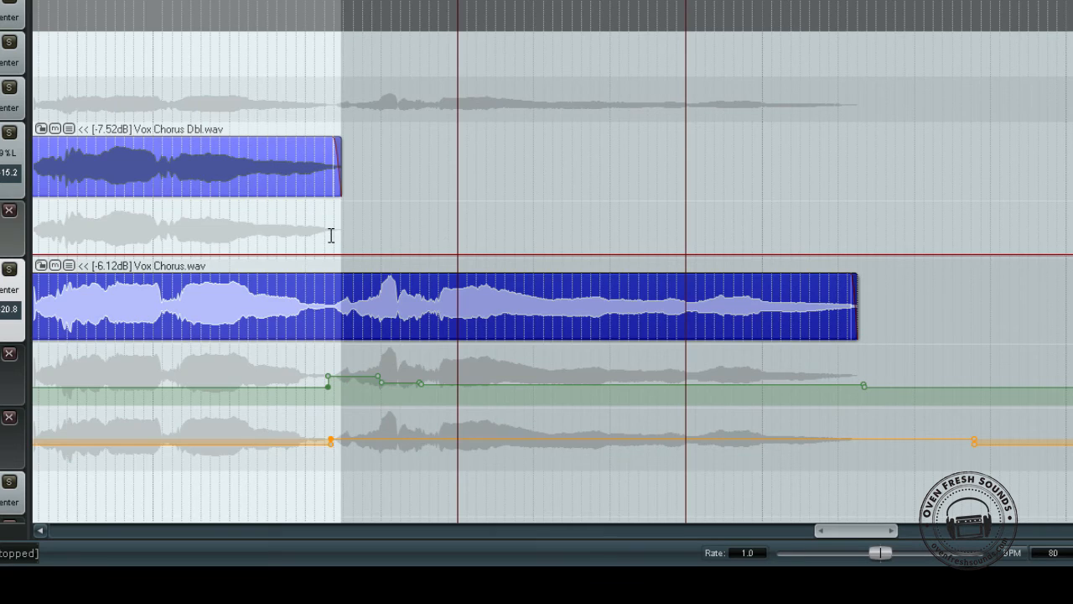
pyautogui.moveTo(332, 236); pyautogui.dragTo(859, 218)
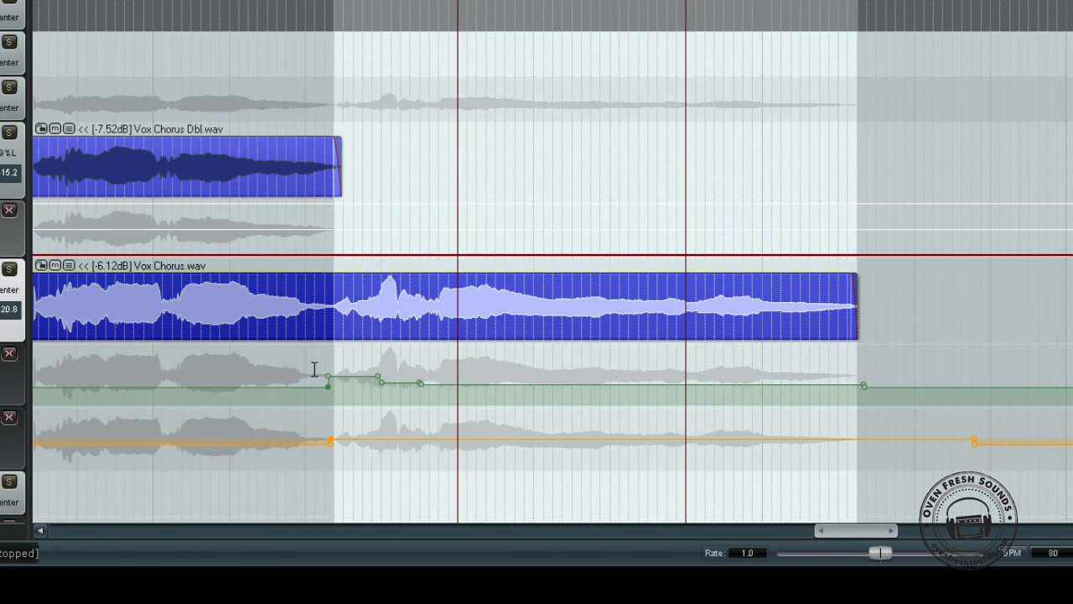
pyautogui.click(308, 238)
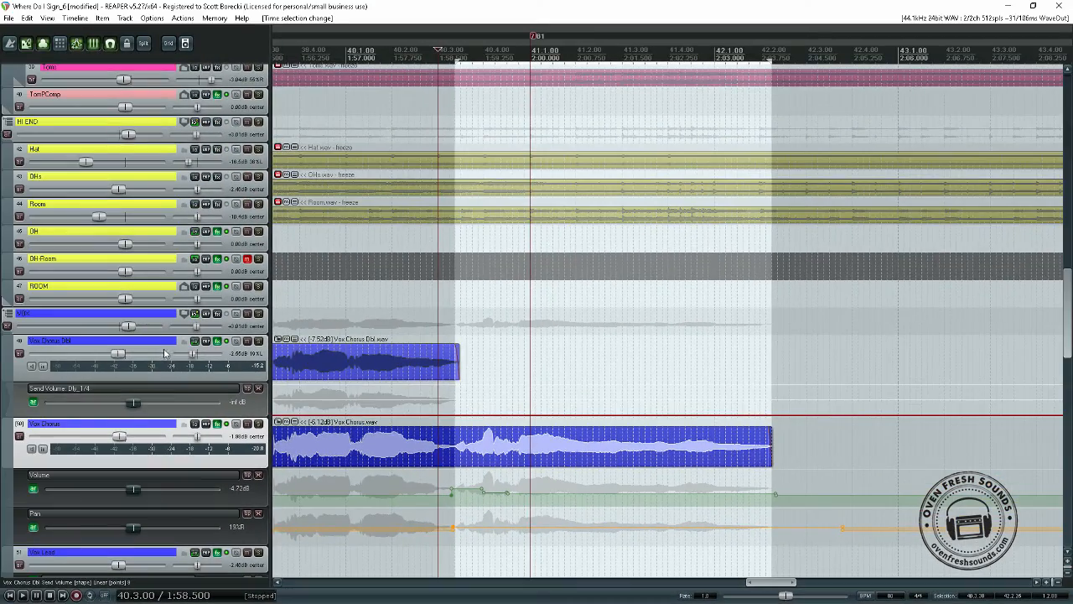
# - Delete the raised volume envelope points at the start of the Vox Chorus tail phrase and audition it in the full mix
pyautogui.moveTo(191, 358)
pyautogui.click(449, 480)
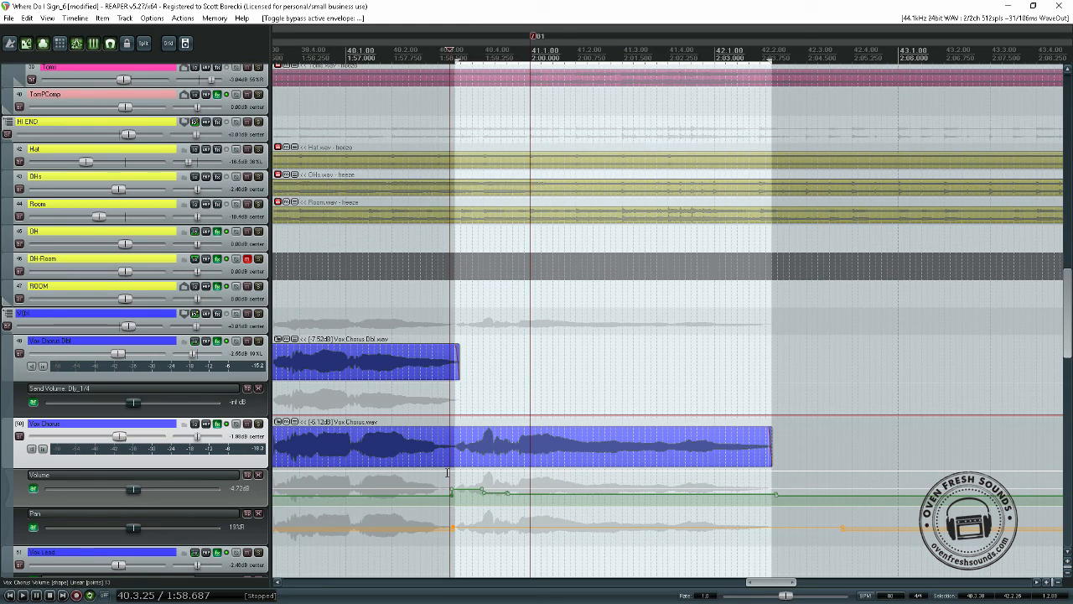
pyautogui.moveTo(447, 470); pyautogui.dragTo(515, 498)
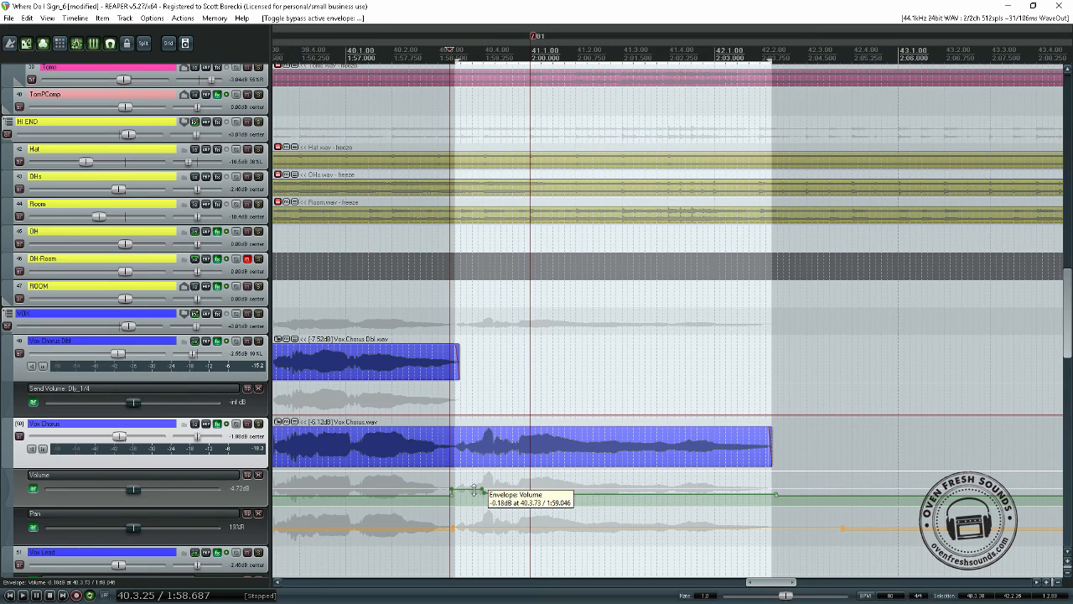
pyautogui.press('Delete')
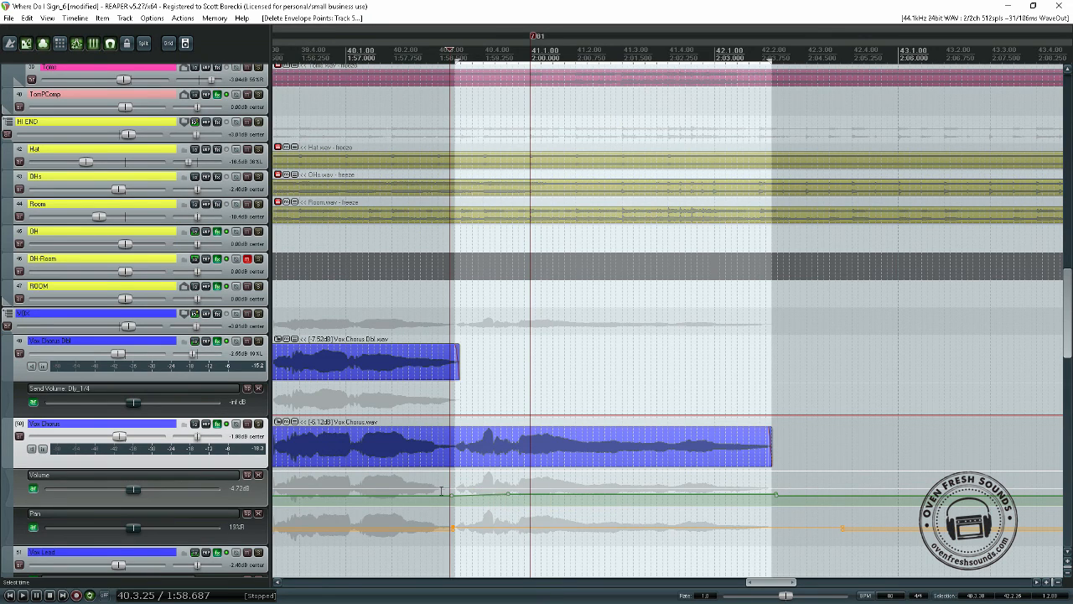
pyautogui.press('space')
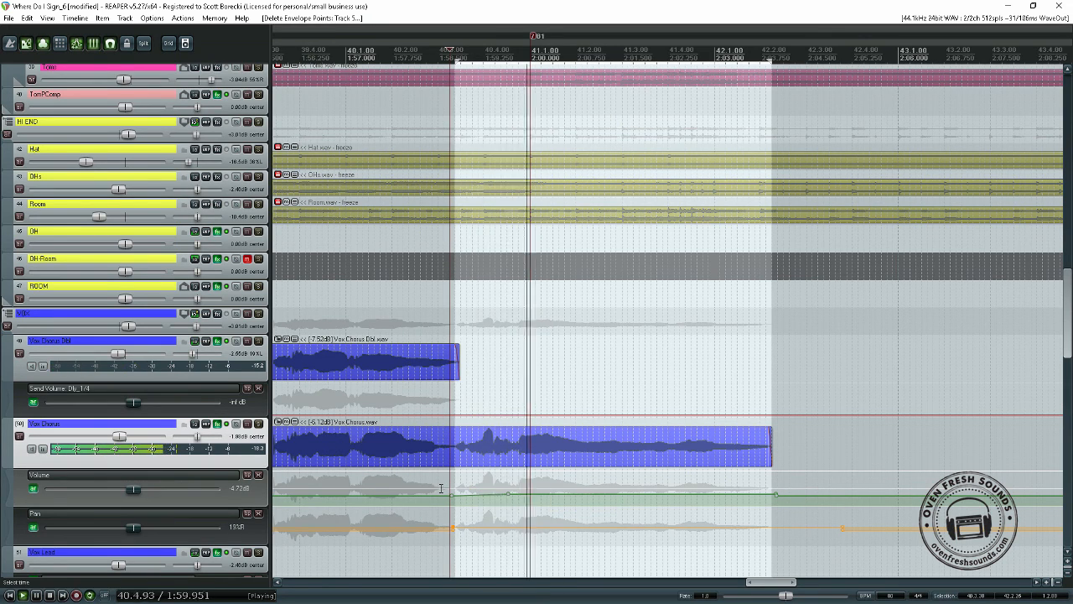
pyautogui.press('space')
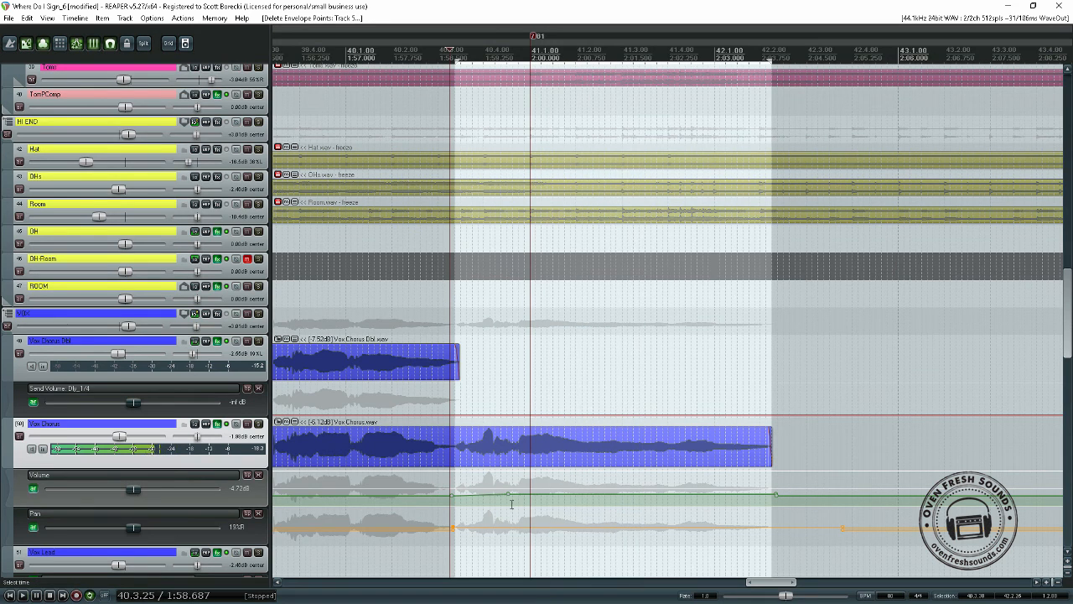
pyautogui.press('space')
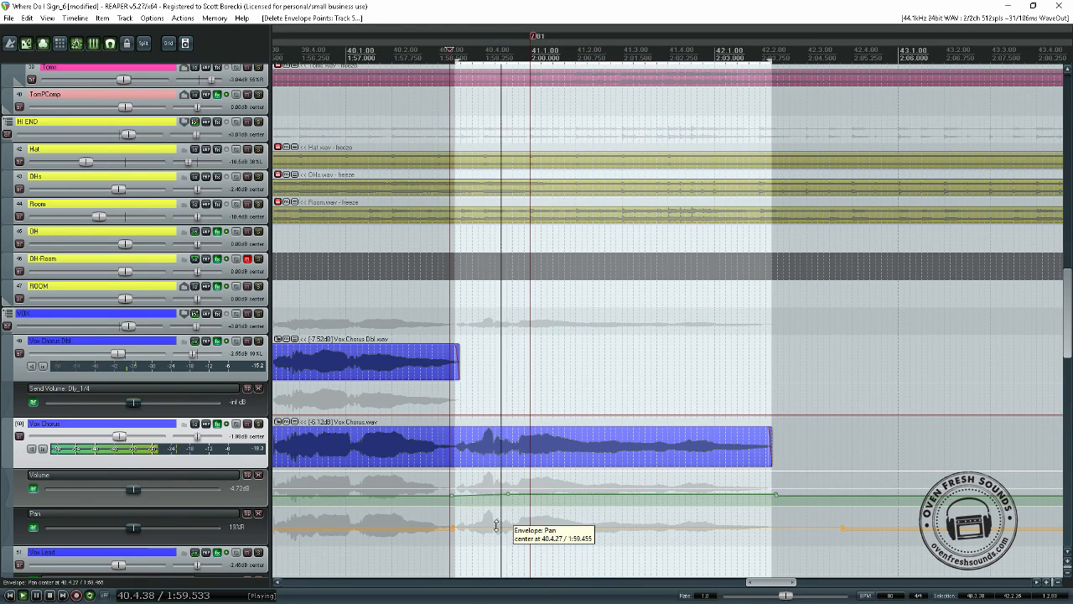
pyautogui.press('space')
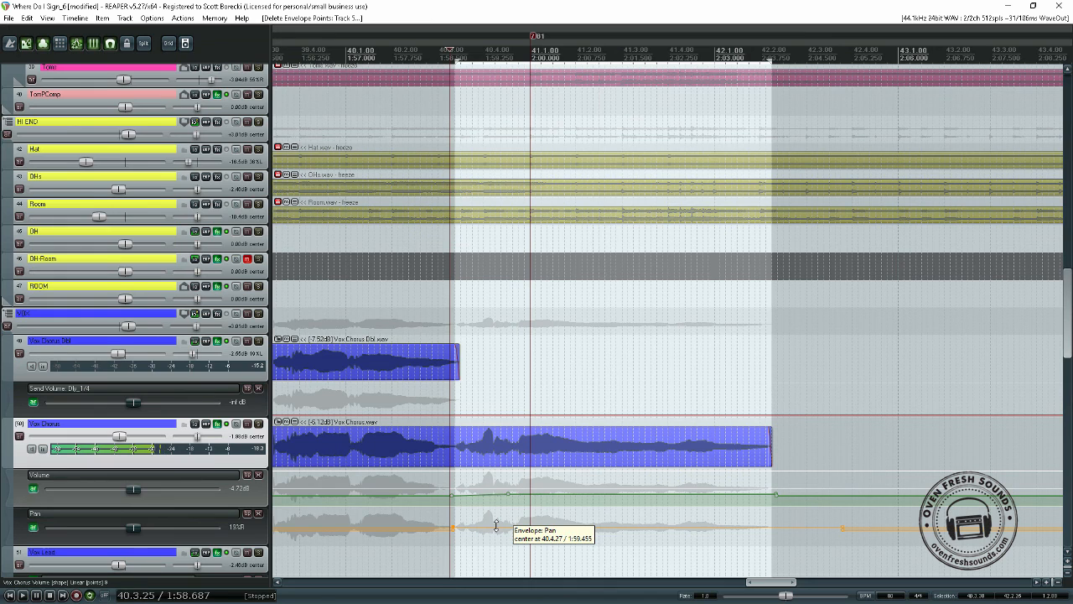
# - Solo the Vox Chorus track and audition the tail phrase without its volume boost
pyautogui.click(259, 425)
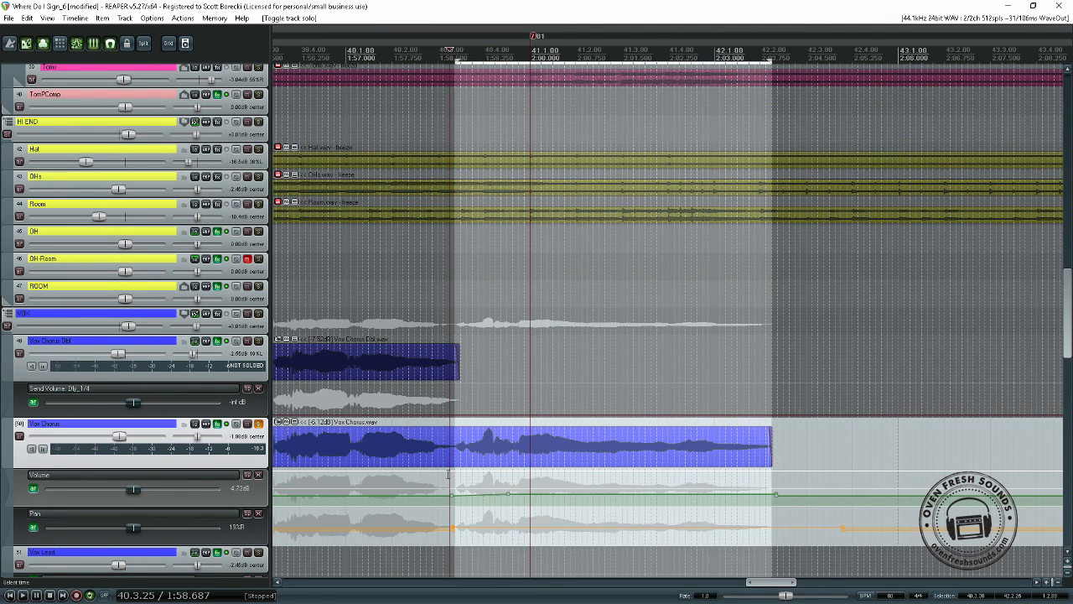
pyautogui.press('space')
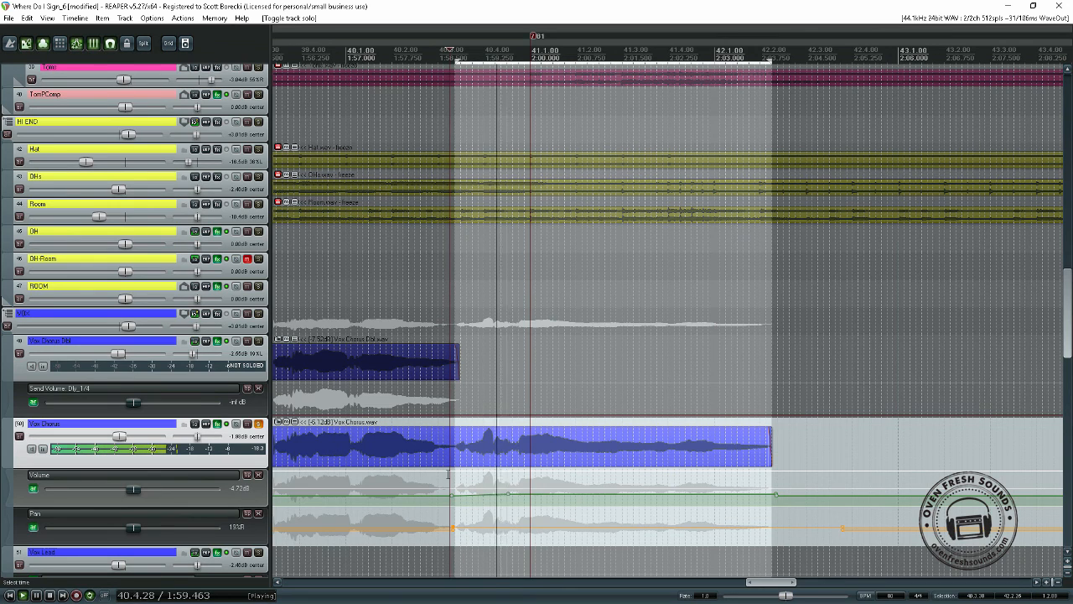
pyautogui.press('space')
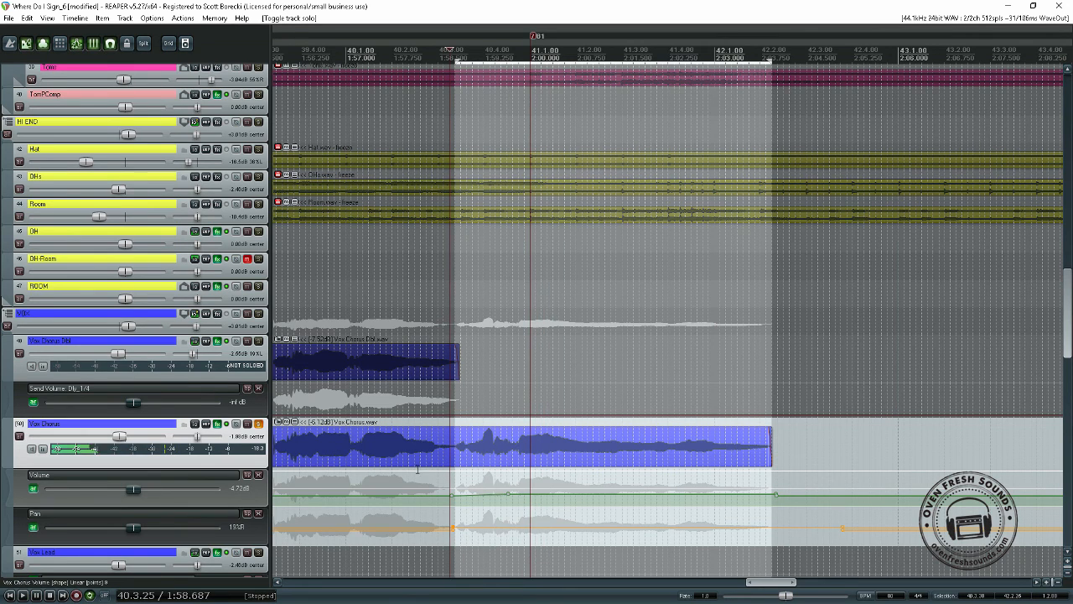
# - Unsolo Vox Chorus, restore its deleted volume envelope points, and audition the tail phrase in the full mix
pyautogui.click(258, 424)
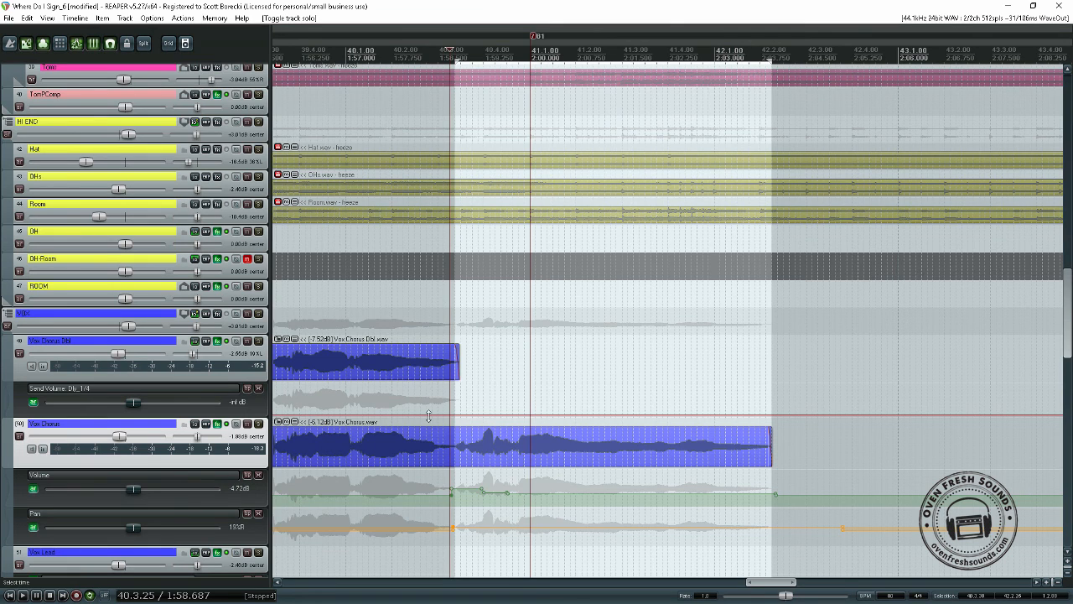
pyautogui.press('space')
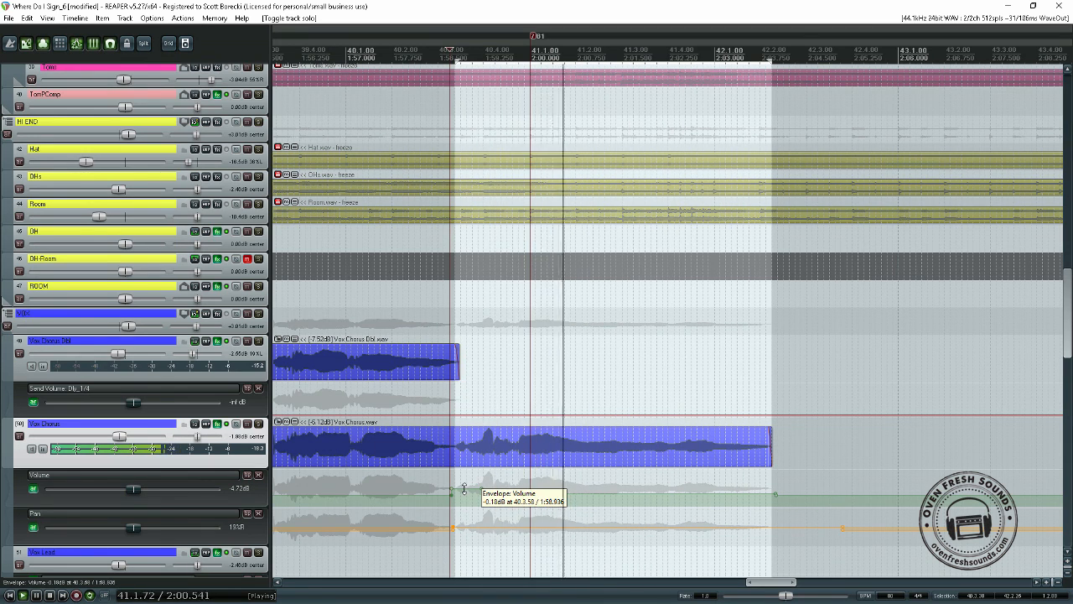
pyautogui.press('space')
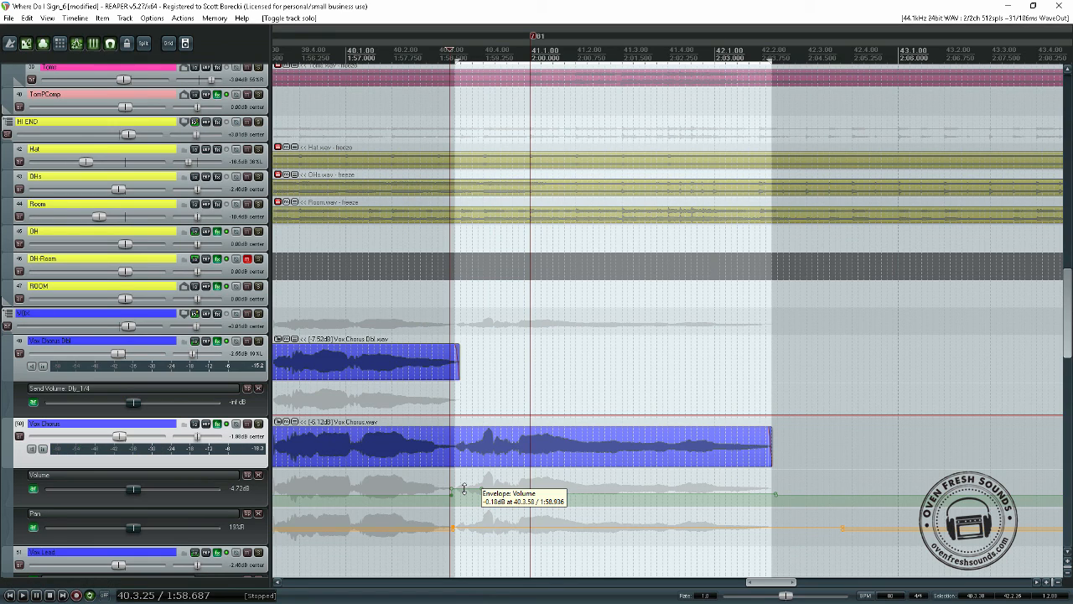